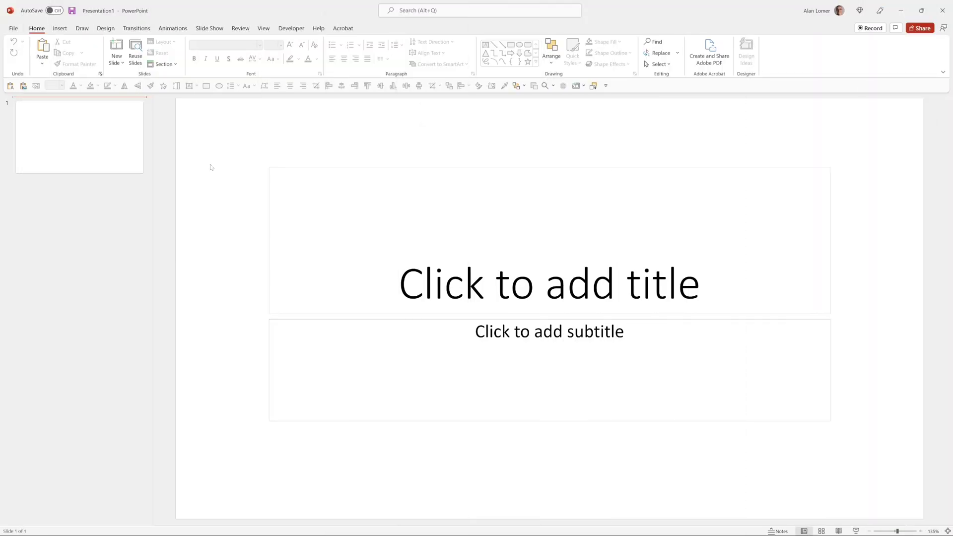
Apply the Blank layout to the first slide, removing its placeholders.
right_click(211, 166)
mouse_move(235, 202)
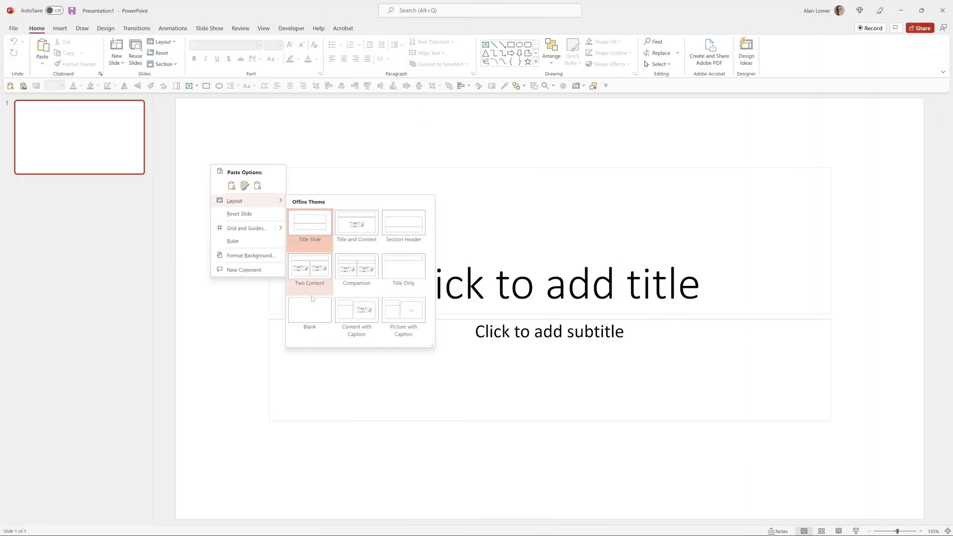
left_click(315, 308)
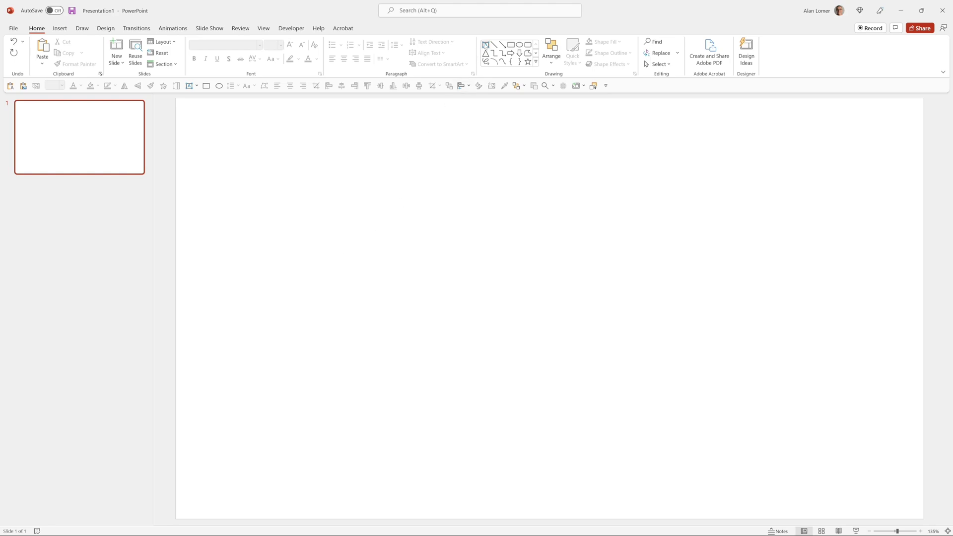
Add a horizontally centred DESIGN text box in white Poppins, 100 pt bold.
left_click(486, 45)
left_click(342, 224)
type("DESI")
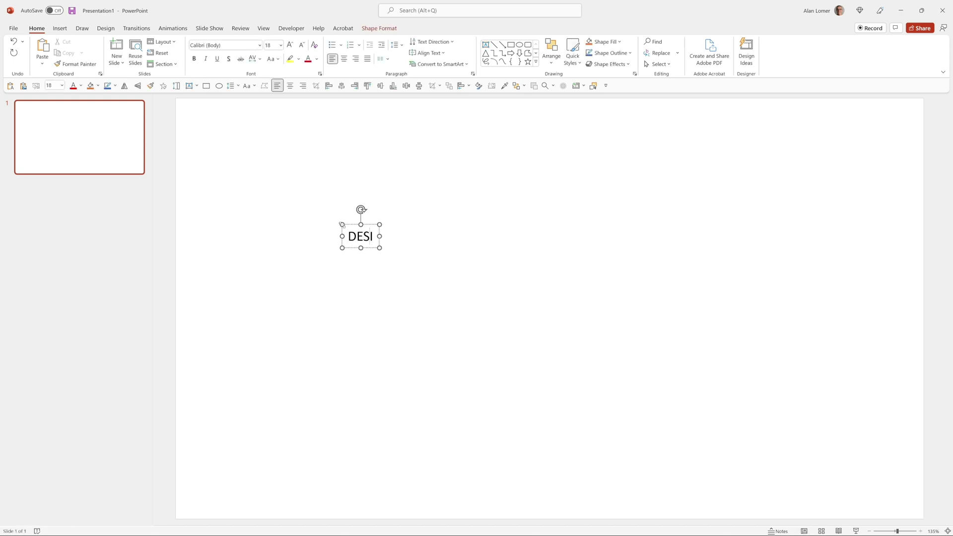
type("GN")
key("ctrl+a")
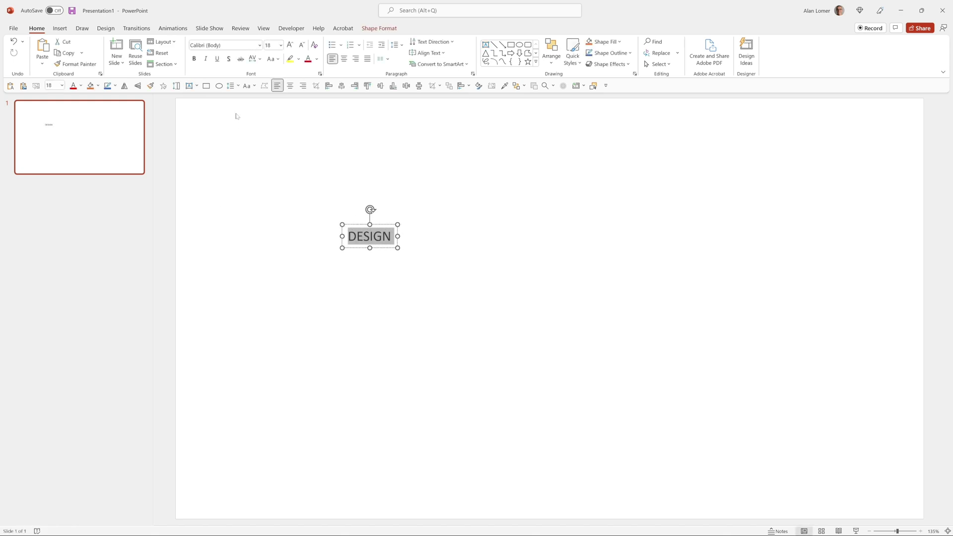
left_click(224, 45)
type("Poppins")
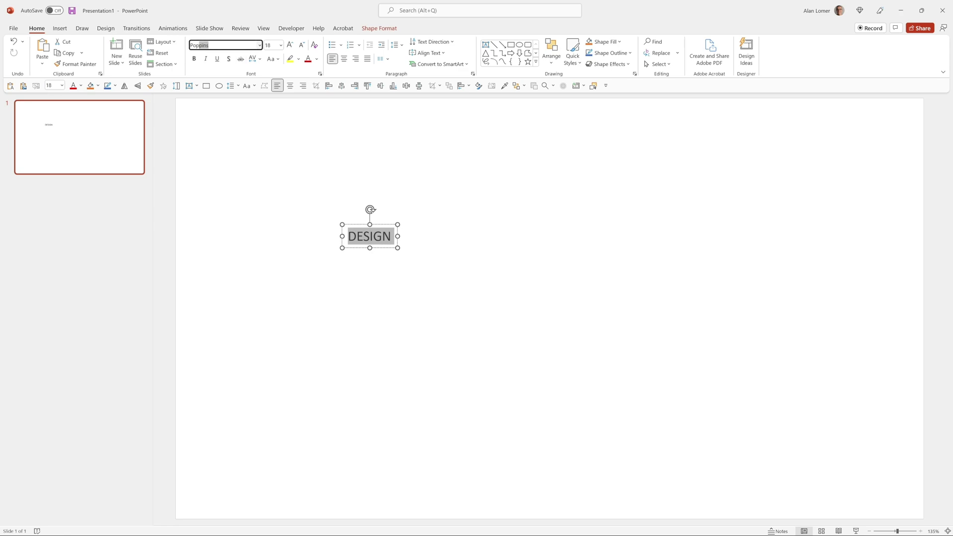
key("Tab")
type("100")
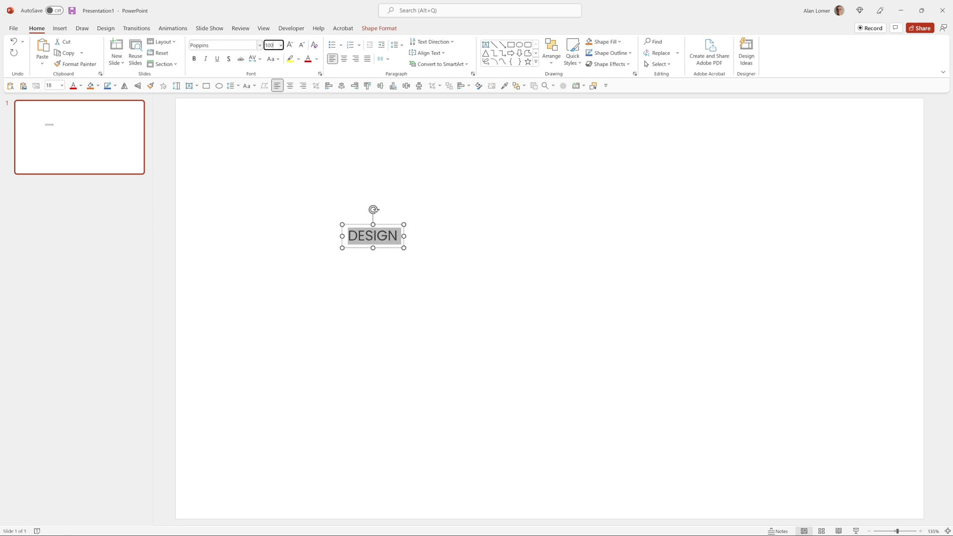
key("Return")
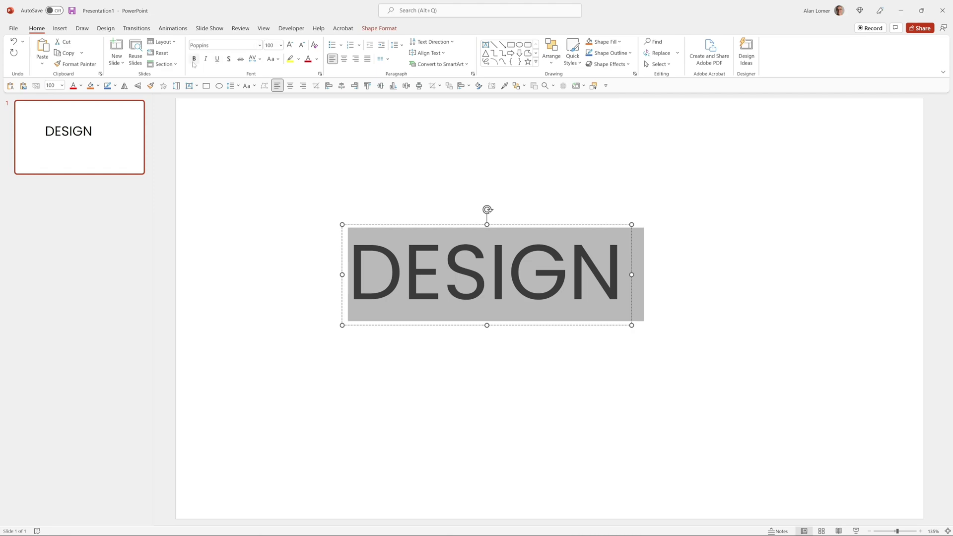
left_click(194, 59)
left_click(342, 86)
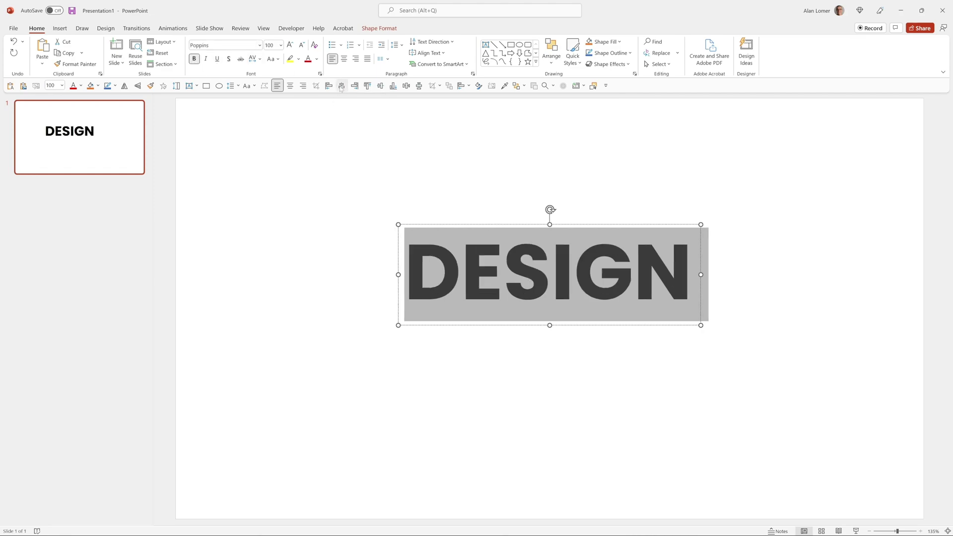
left_click(316, 59)
left_click(308, 82)
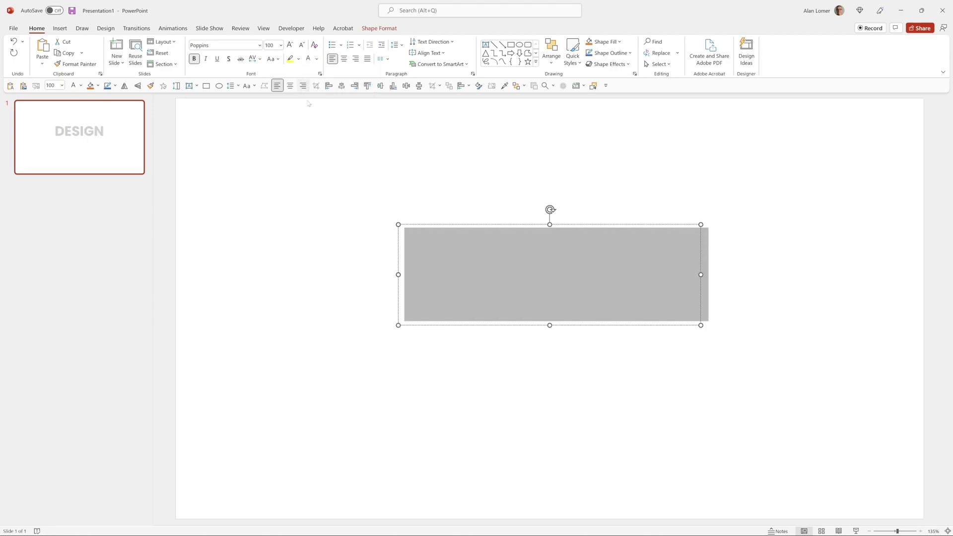
left_click(293, 160)
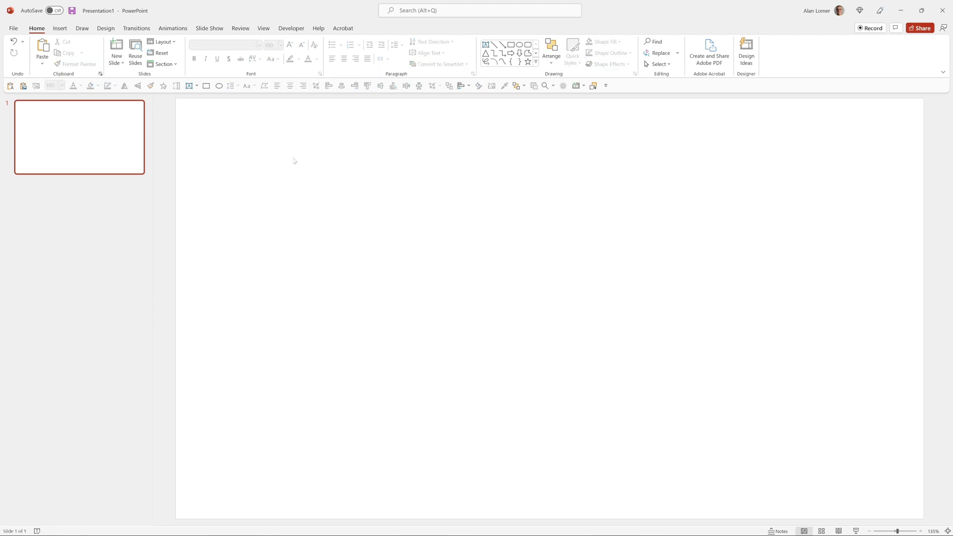
Fill the slide background with solid black.
right_click(295, 161)
left_click(329, 248)
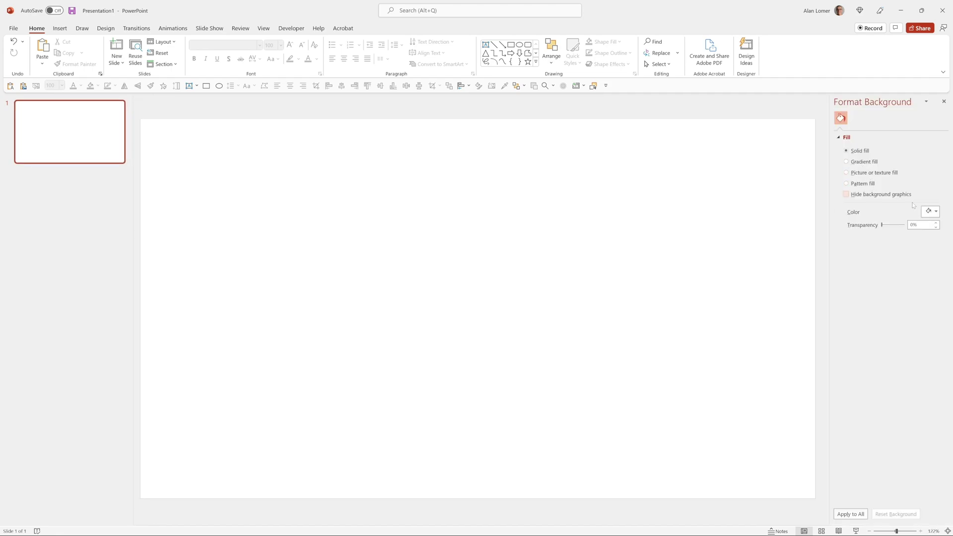
left_click(930, 212)
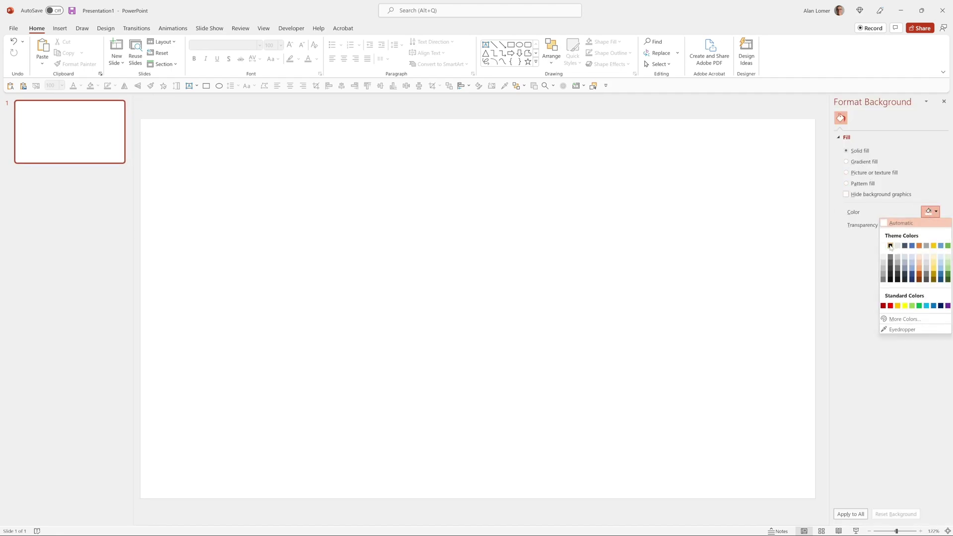
left_click(889, 245)
Duplicate the DESIGN text box directly below itself.
left_click(432, 324)
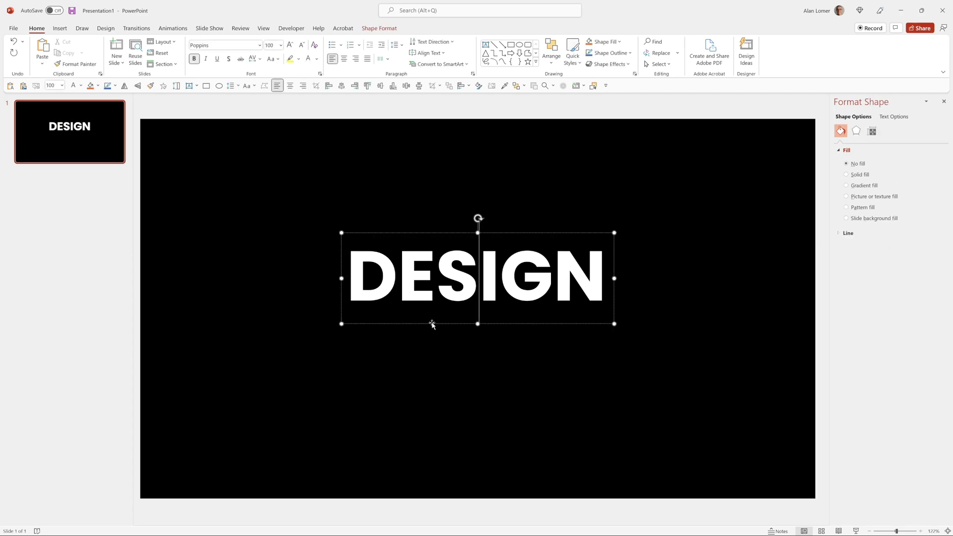
left_click(432, 324)
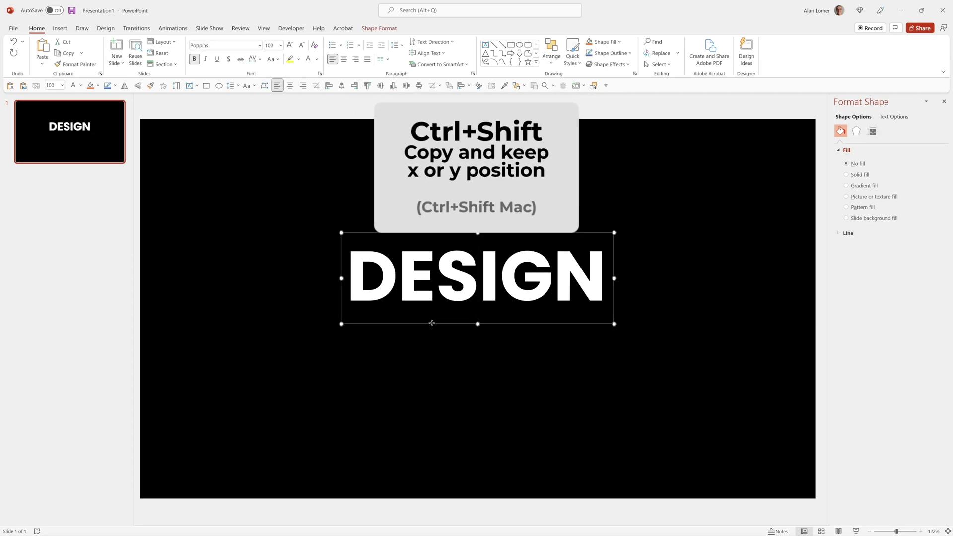
left_click_drag(432, 322, 443, 385)
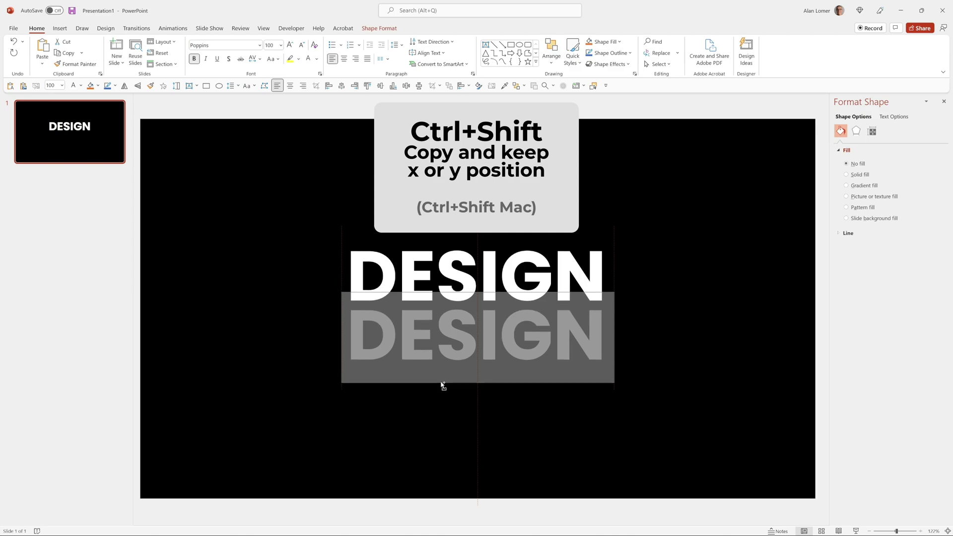
left_click_drag(442, 385, 445, 388)
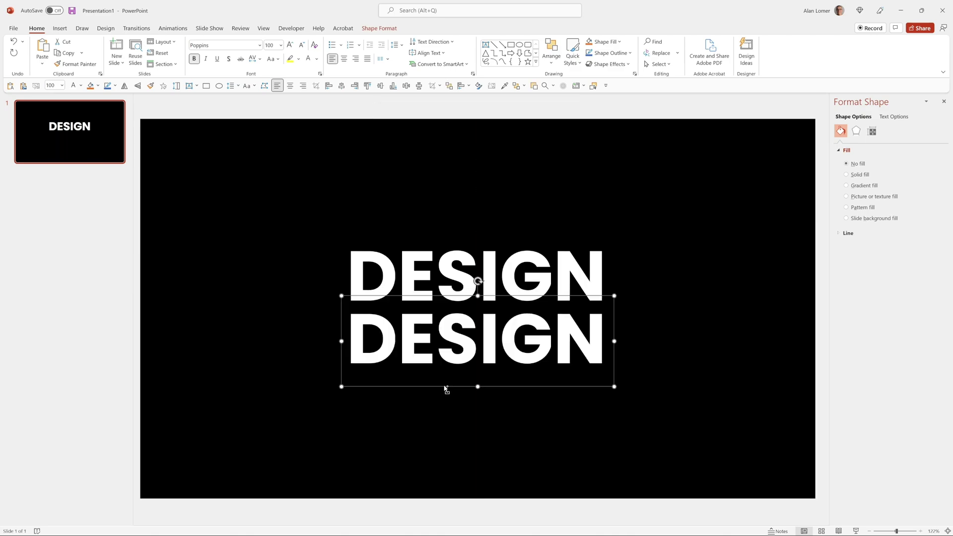
Change the copy to read MORE and centre it under DESIGN.
double_click(433, 341)
type("MOR")
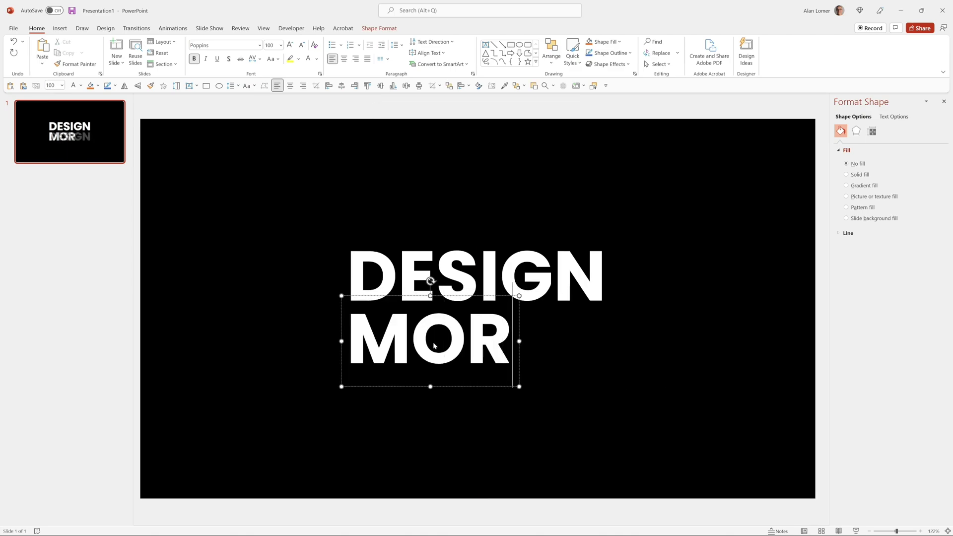
type("E")
key("ctrl+a")
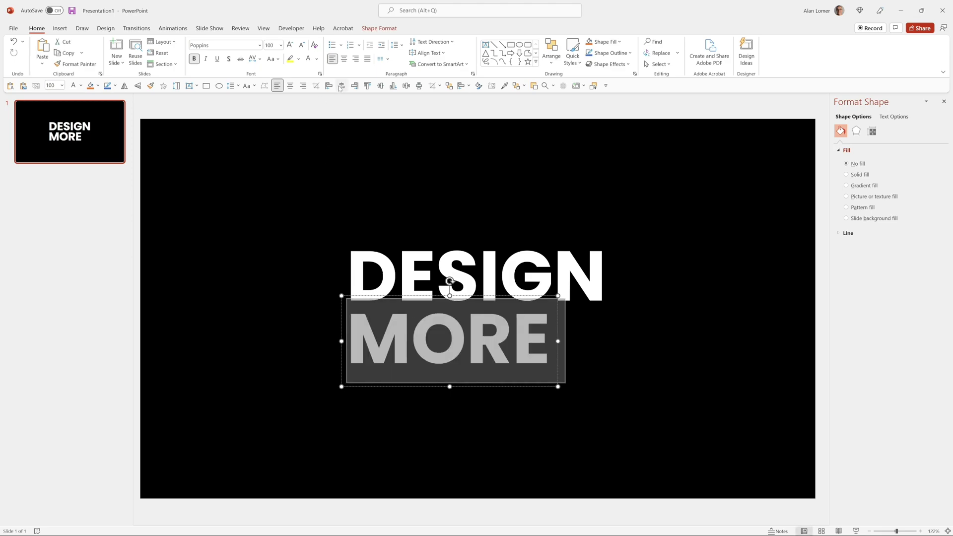
key("ctrl+e")
key("Escape")
key("ctrl+a")
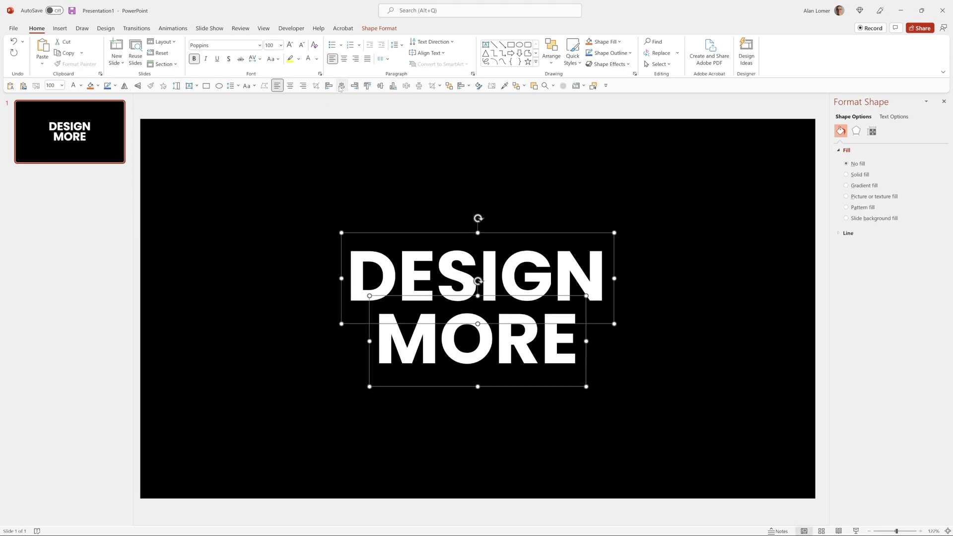
key("Escape")
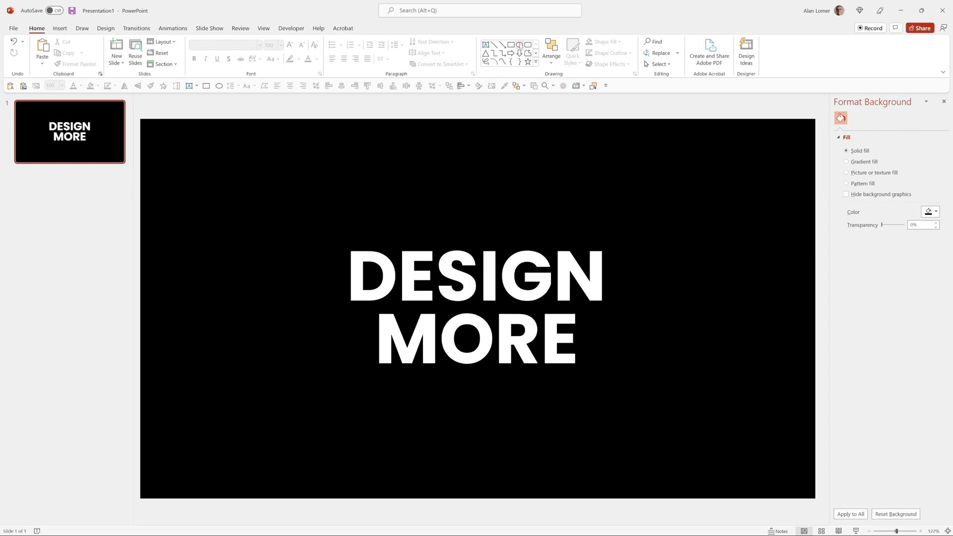
Draw a circle and size it to 36 cm height and 36 cm width.
left_click(519, 44)
left_click(304, 201)
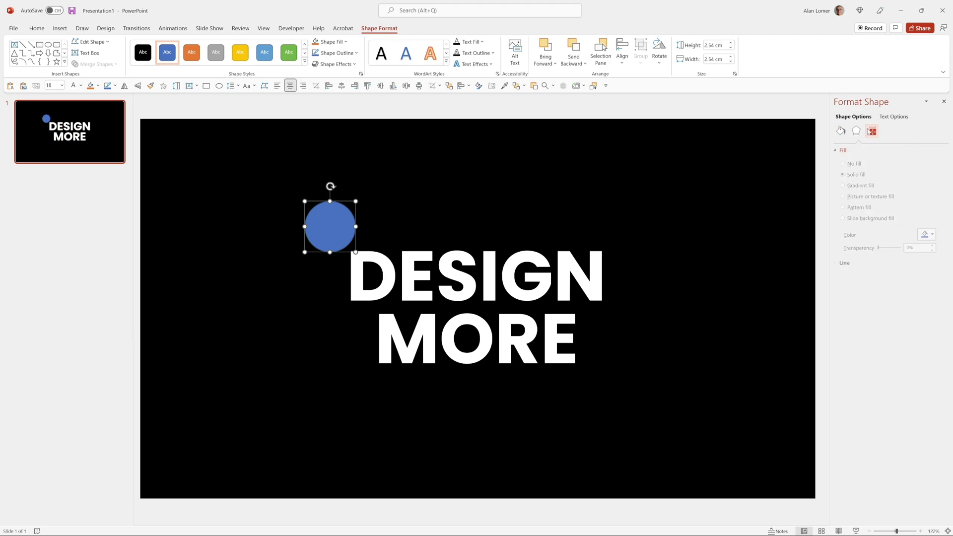
left_click(869, 131)
left_click(847, 150)
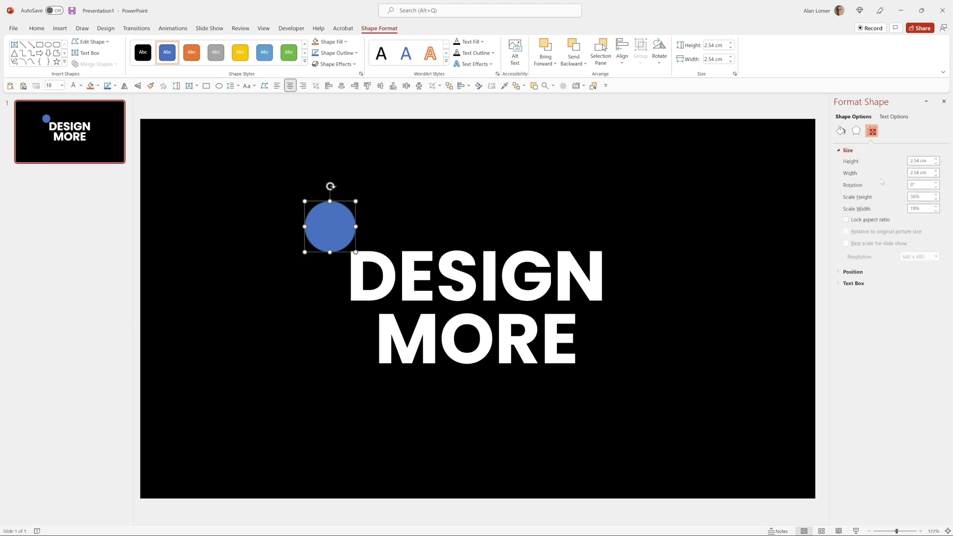
left_click(879, 161)
type("36")
key("Tab")
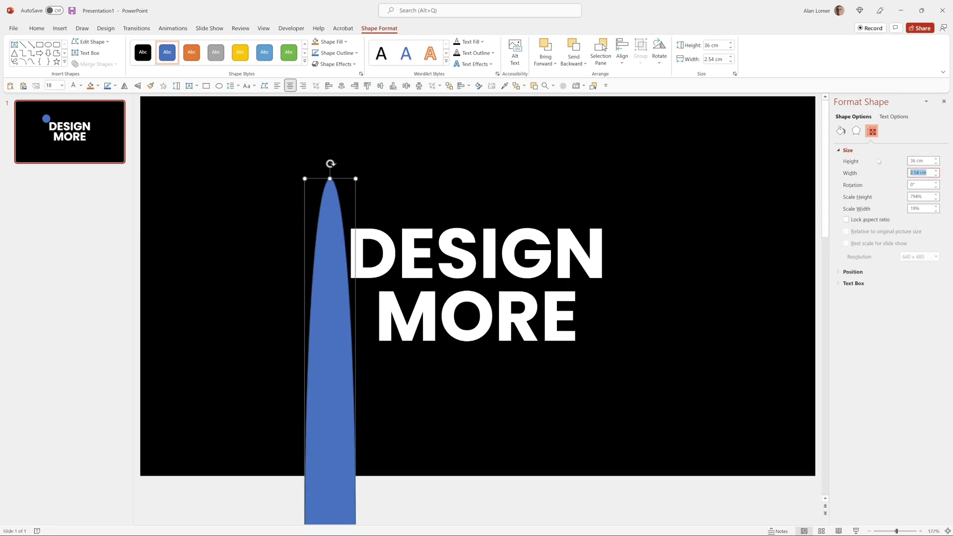
type("36")
key("Tab")
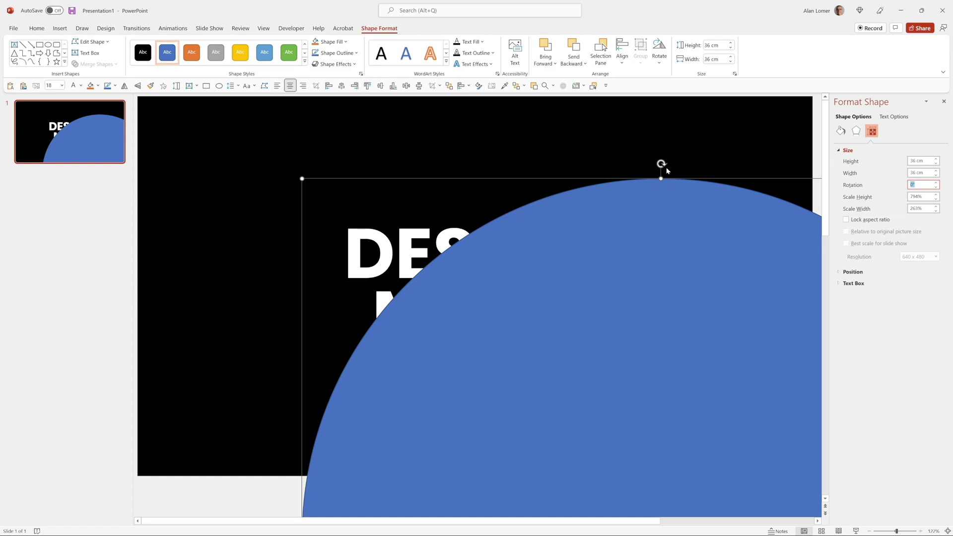
Give the circle a white fill and no outline, centred horizontally on the slide.
left_click(840, 131)
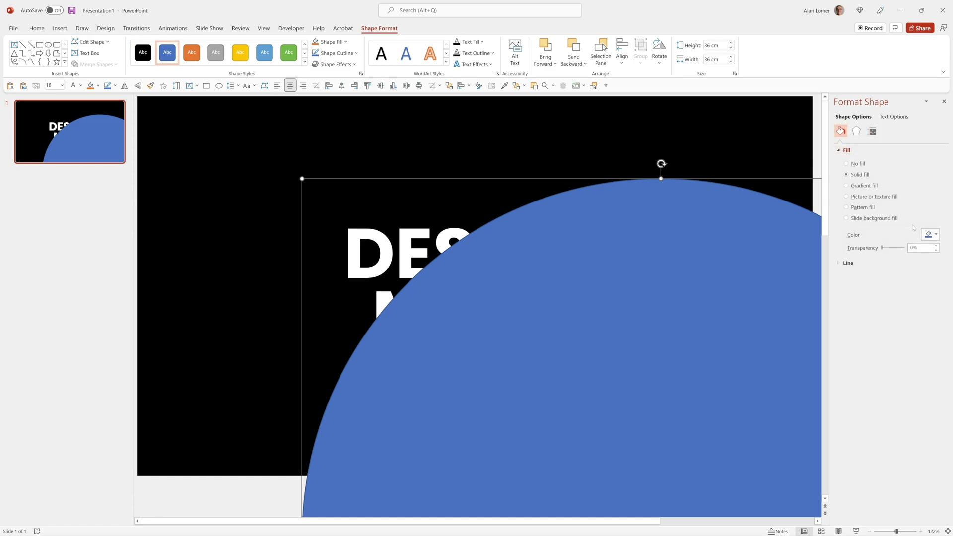
left_click(927, 233)
left_click(884, 258)
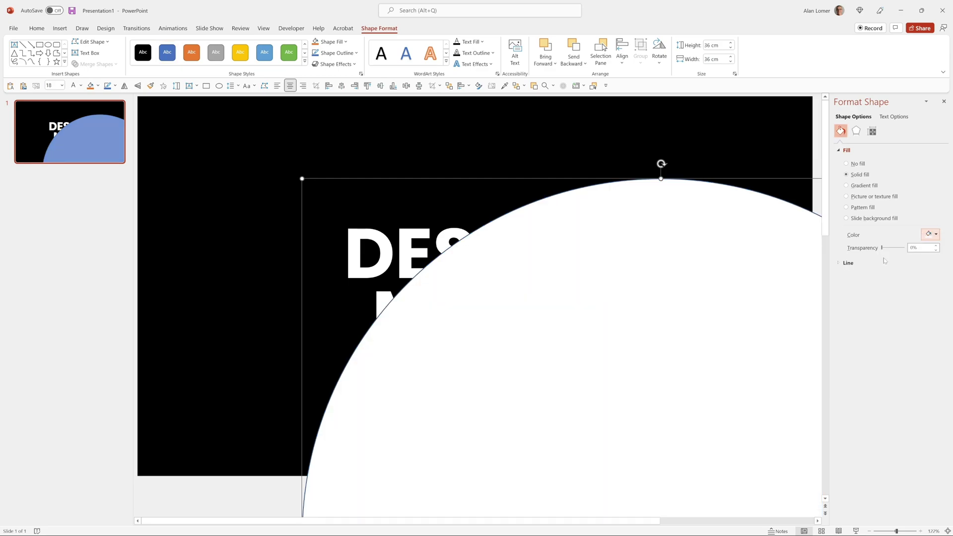
left_click(839, 263)
left_click(849, 277)
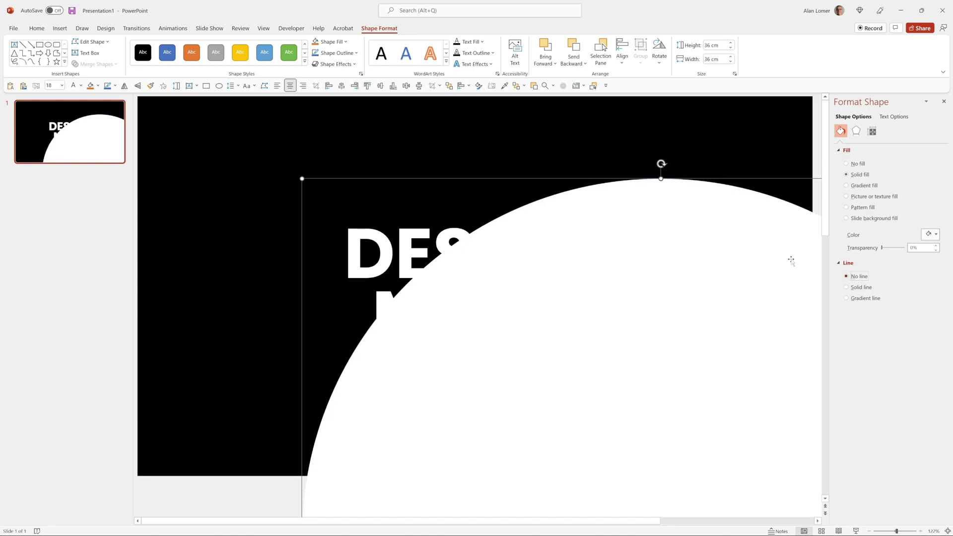
left_click(342, 86)
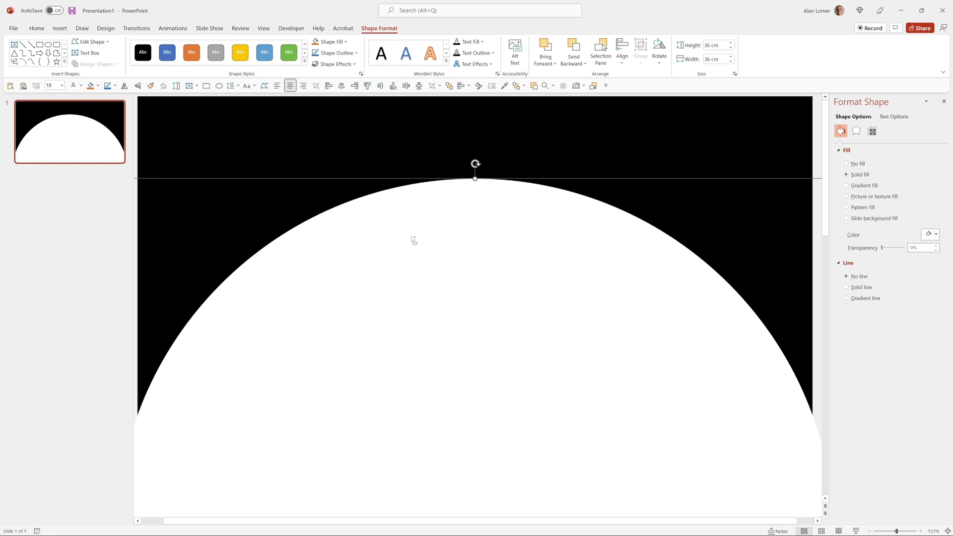
scroll(414, 240, "down", 3)
scroll(413, 241, "down", 3)
scroll(414, 240, "down", 3)
scroll(415, 240, "down", 3)
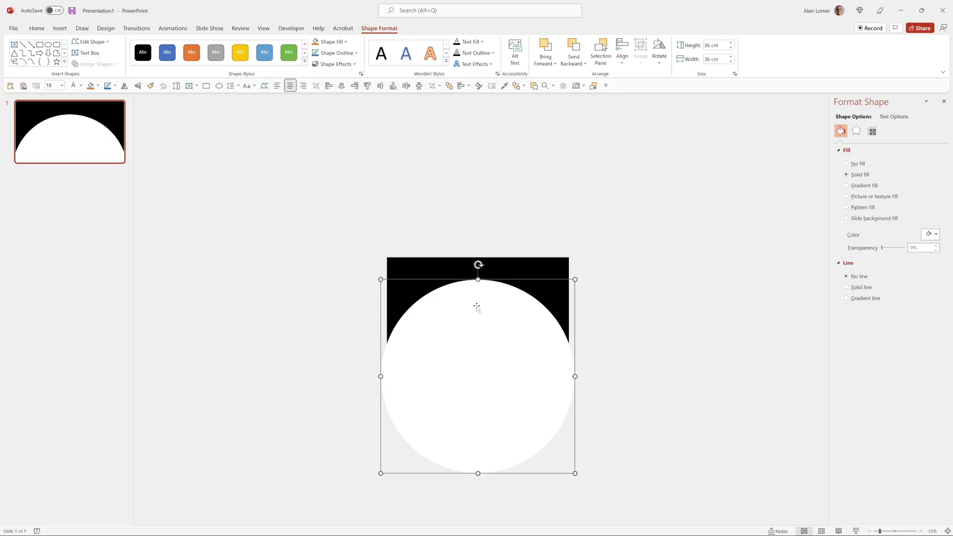
Move the circle down and nudge it so DESIGN shows above its top arc.
left_click_drag(476, 307, 475, 332)
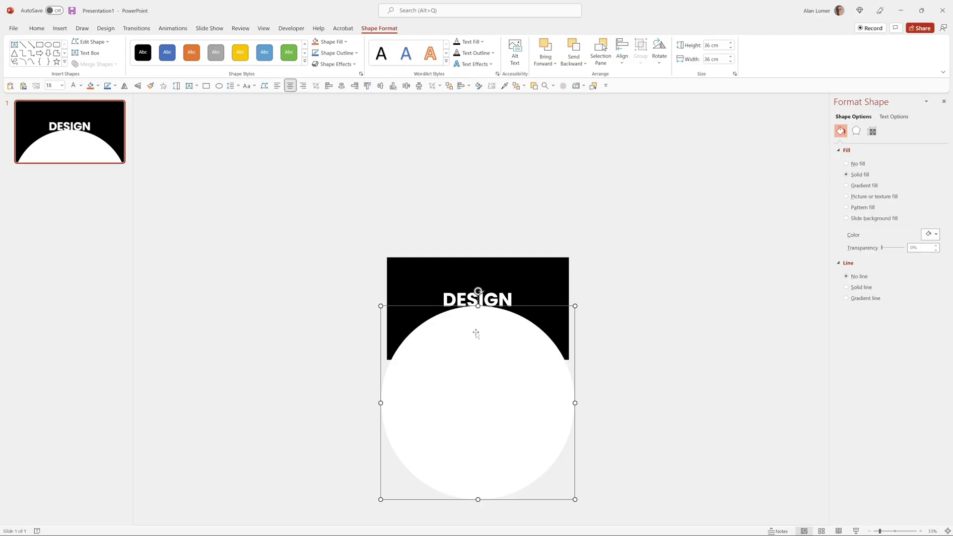
key("ctrl+Down")
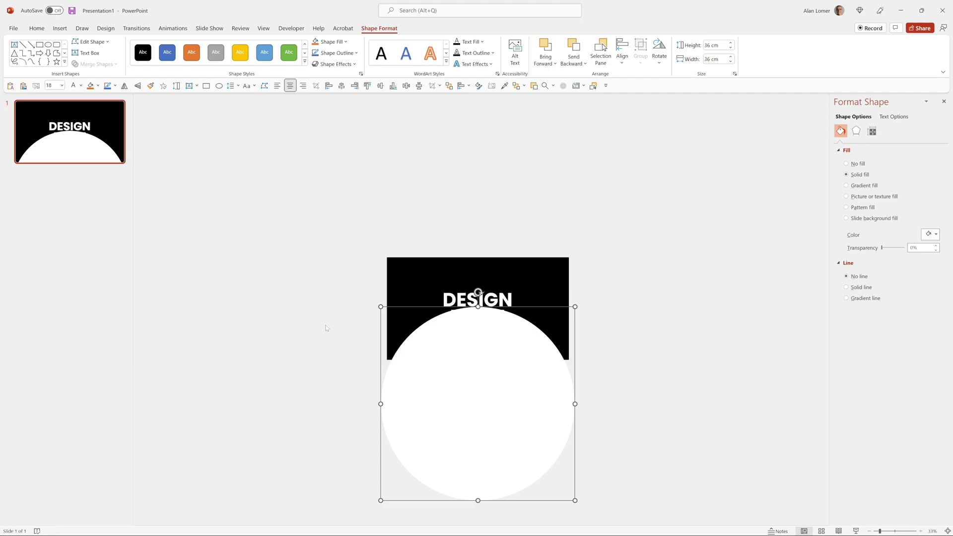
Deselect the circle, raise DESIGN slightly, and bring up the circle's shortcut menu.
left_click(325, 327)
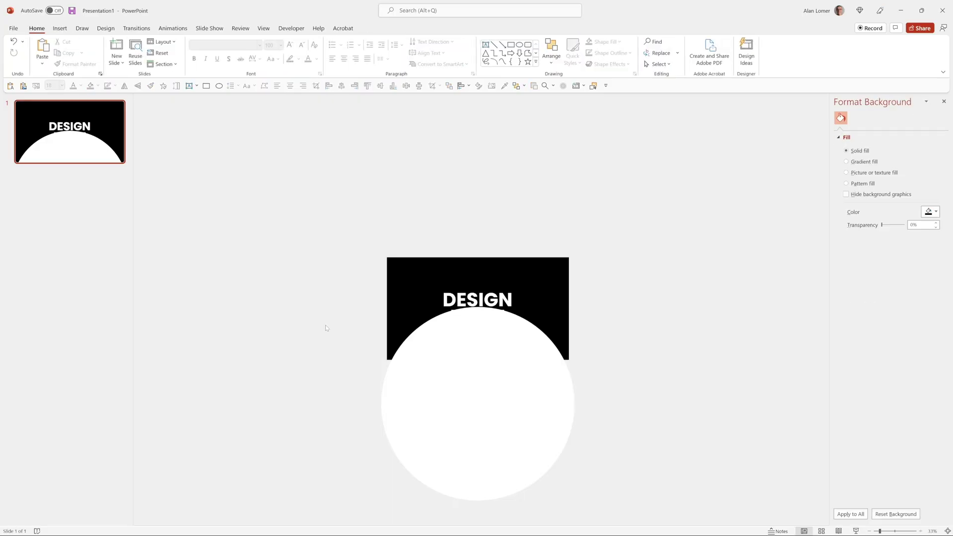
left_click_drag(458, 317, 457, 314)
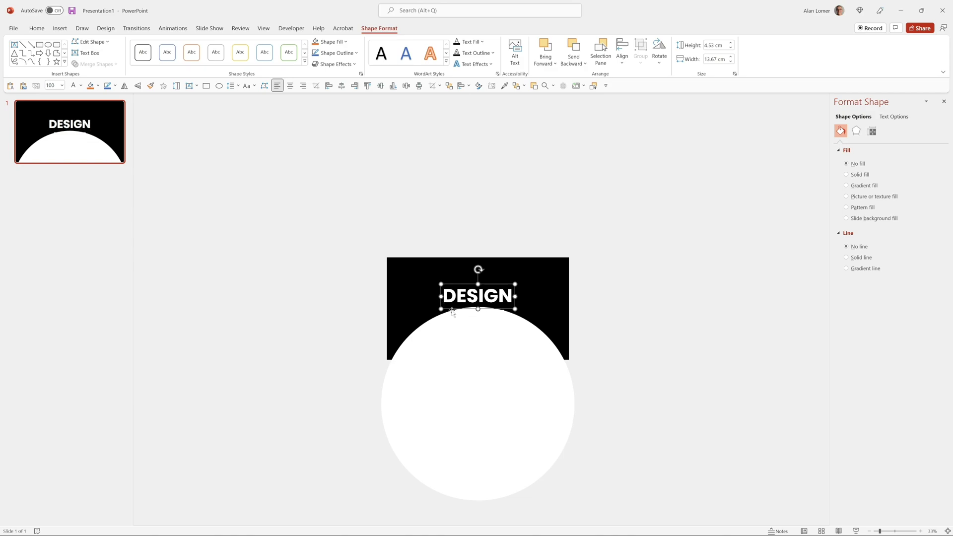
right_click(447, 324)
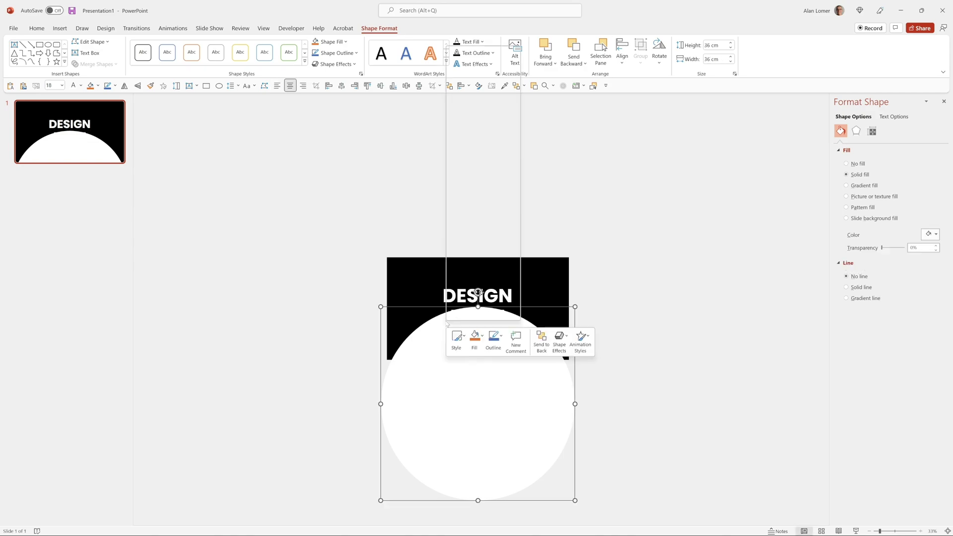
Send the circle behind the text, make MORE black, and shift it just below DESIGN.
left_click(484, 166)
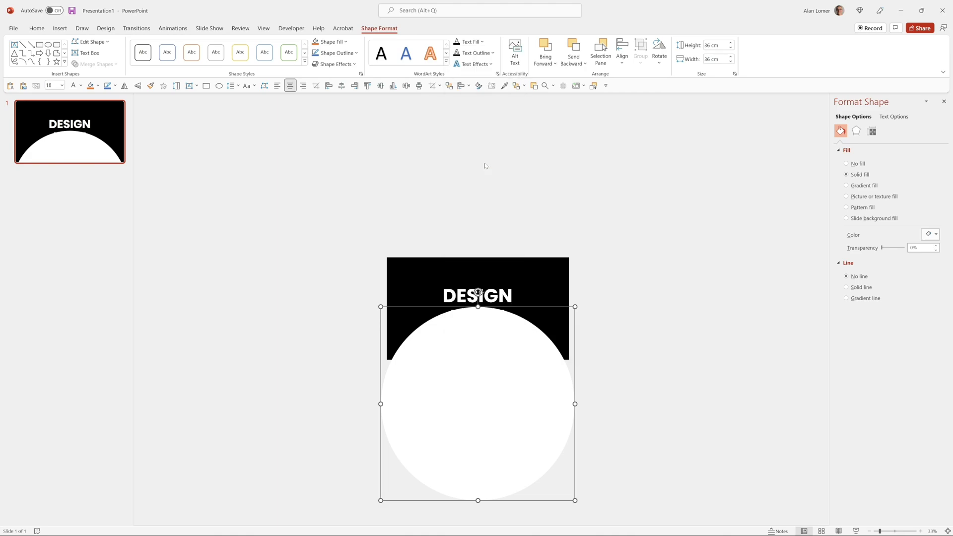
left_click(478, 317)
key("ctrl+a")
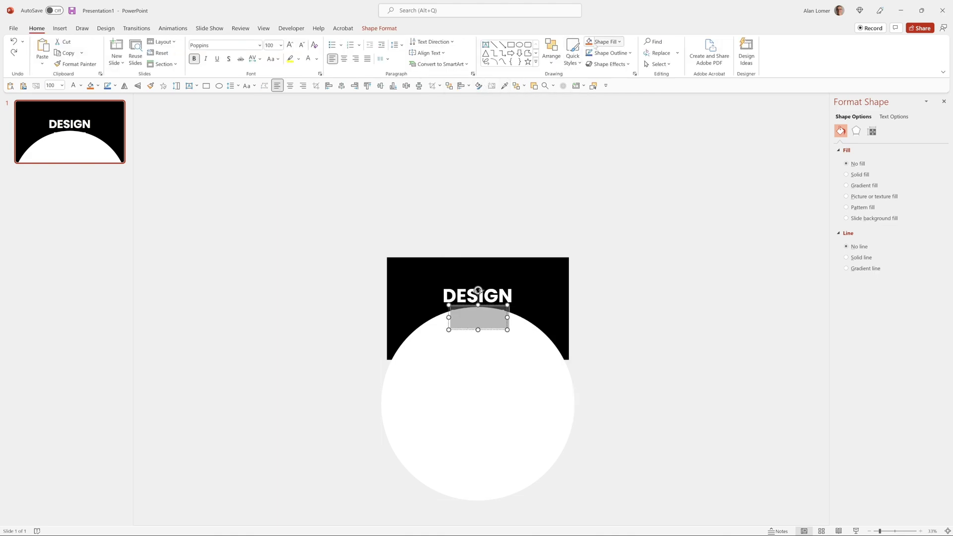
left_click(317, 62)
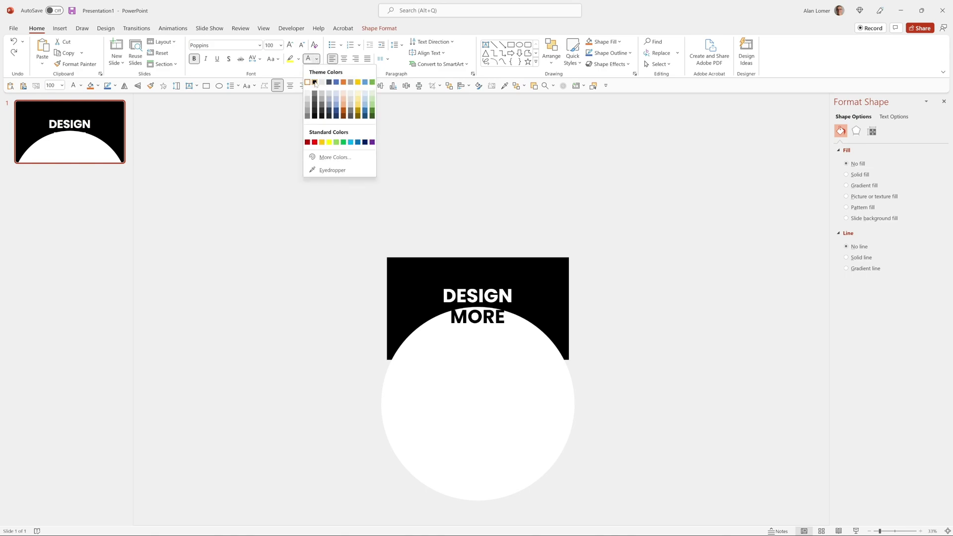
left_click(318, 79)
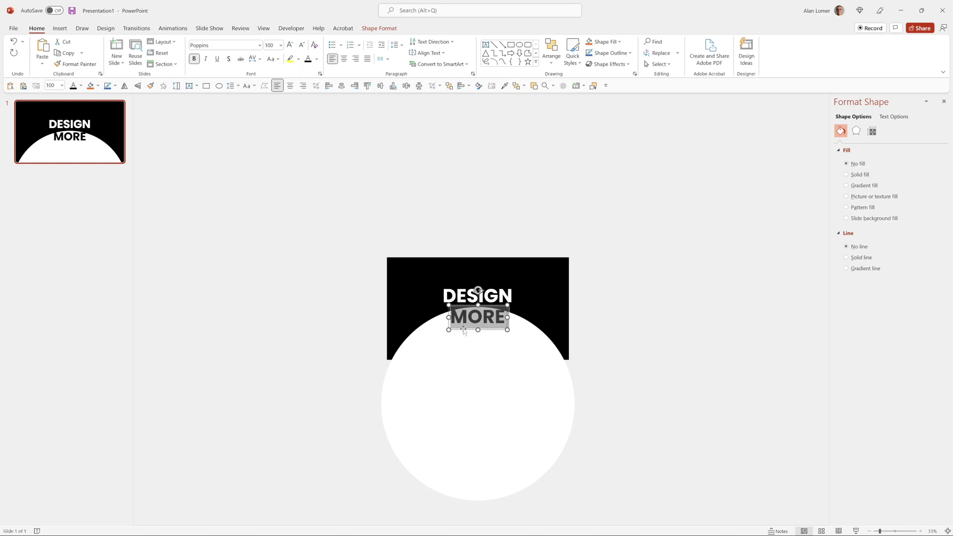
left_click_drag(462, 330, 463, 334)
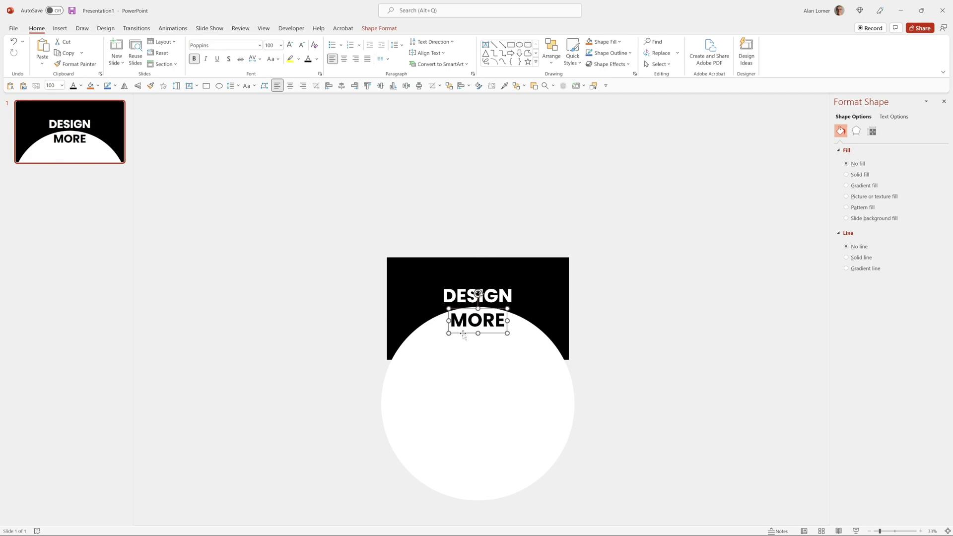
Group the DESIGN and MORE text boxes, then ungroup them again.
left_click(477, 294, "shift")
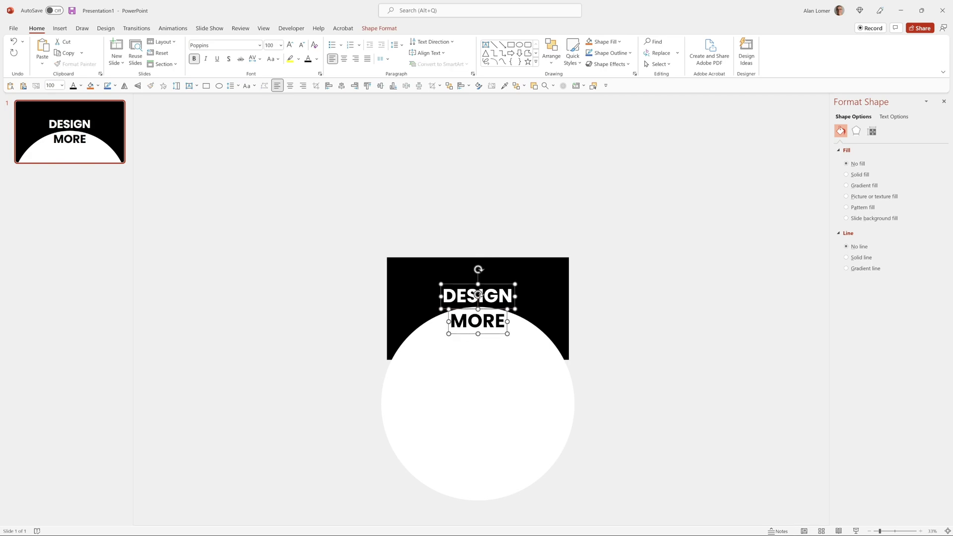
key("ctrl+g")
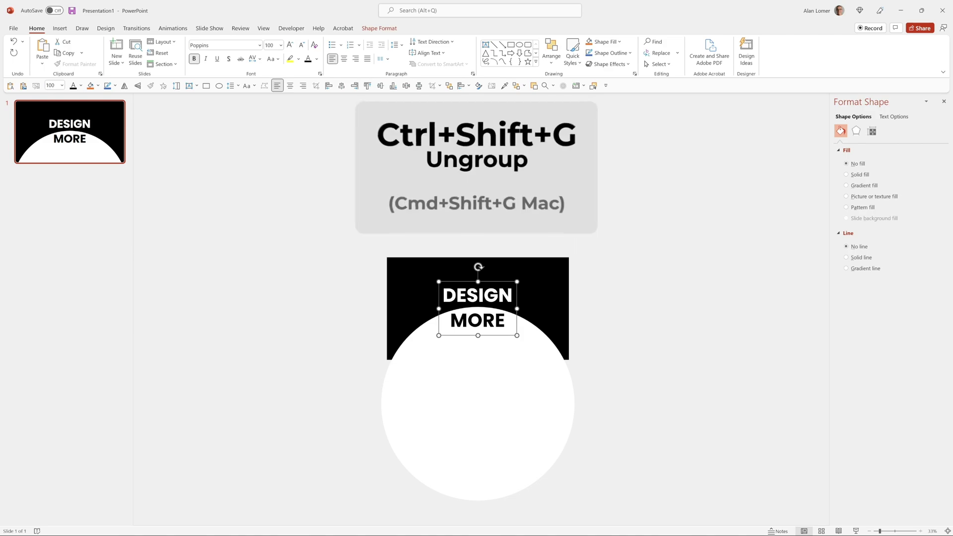
key("ctrl+shift+g")
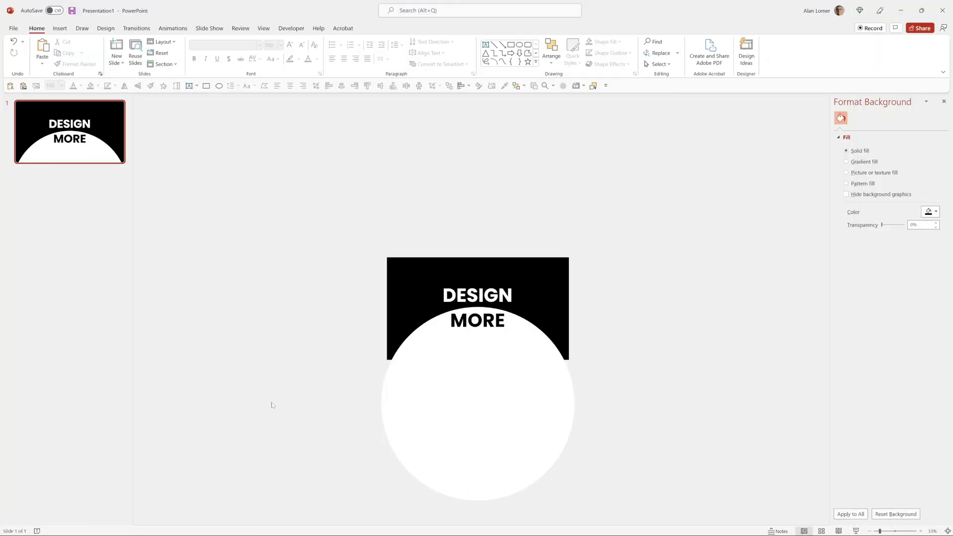
Apply a Fly In entrance animation to the white circle.
left_click(395, 406)
left_click(173, 29)
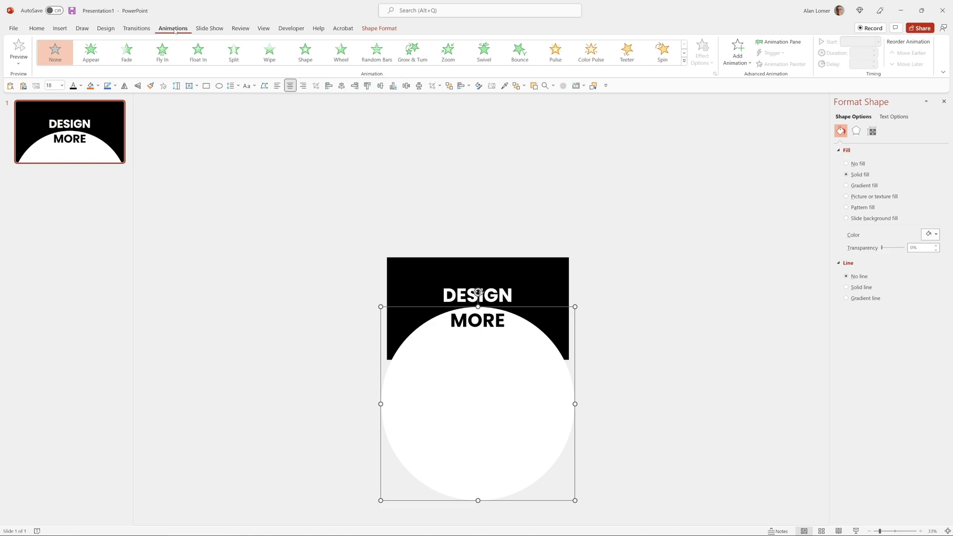
left_click(163, 54)
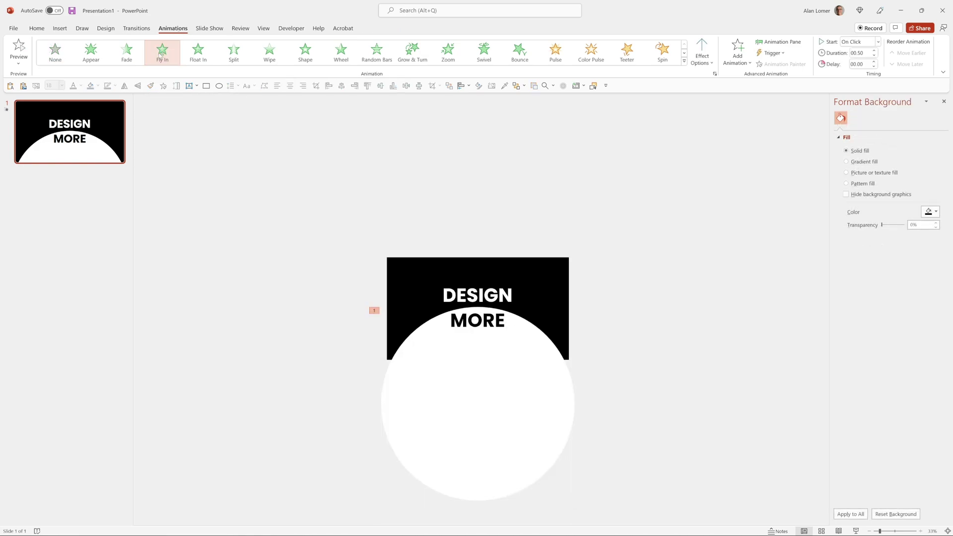
left_click(771, 43)
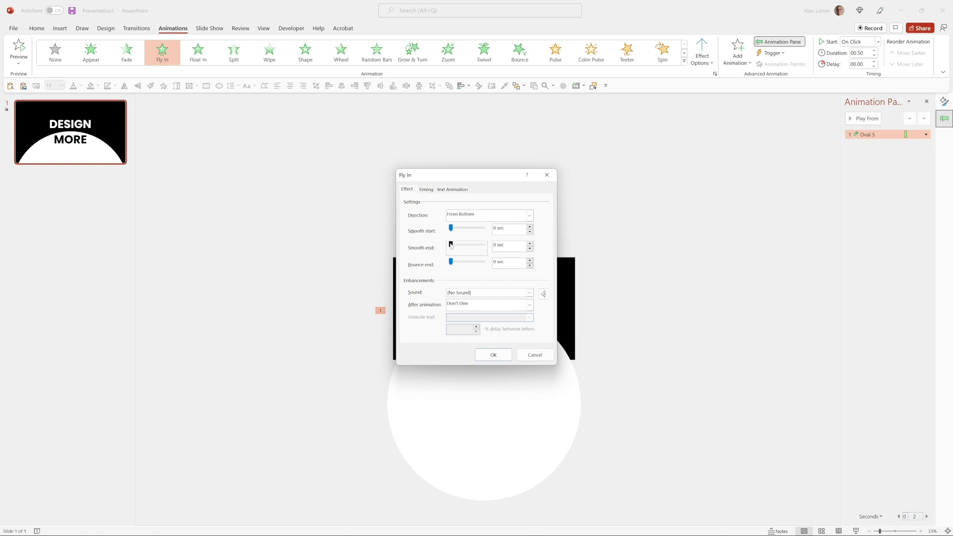
Give the fly-in a smooth end and a 1-second (Fast) duration.
left_click_drag(450, 244, 483, 245)
left_click(419, 190)
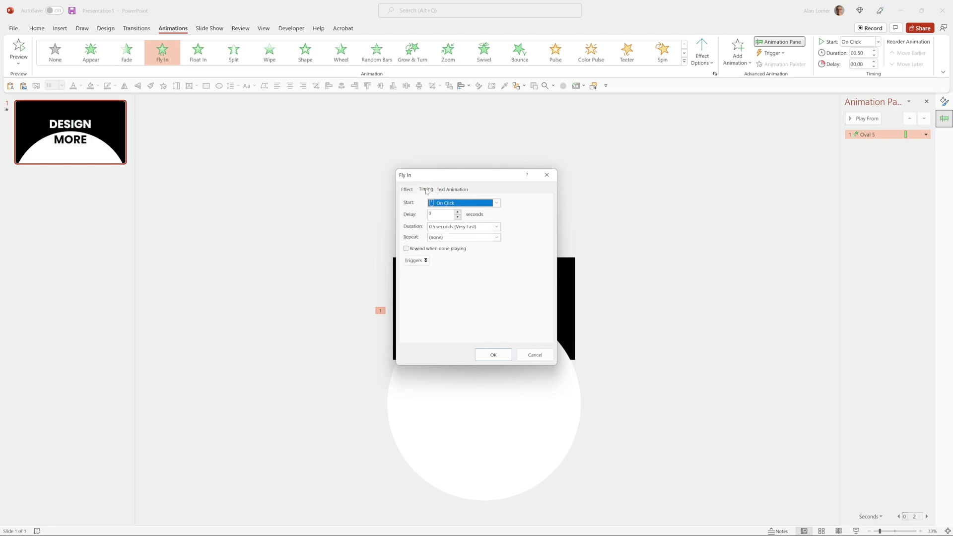
left_click(497, 227)
left_click(477, 262)
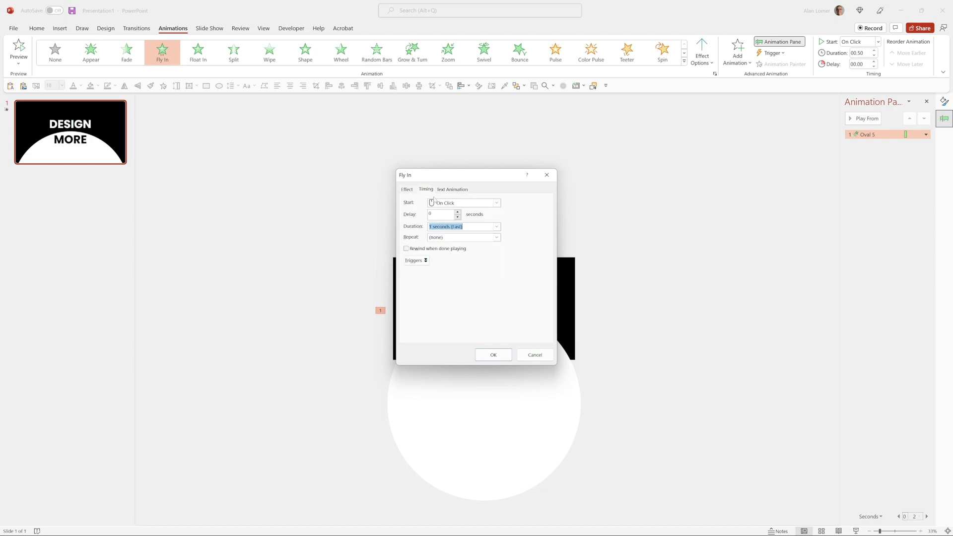
left_click(409, 192)
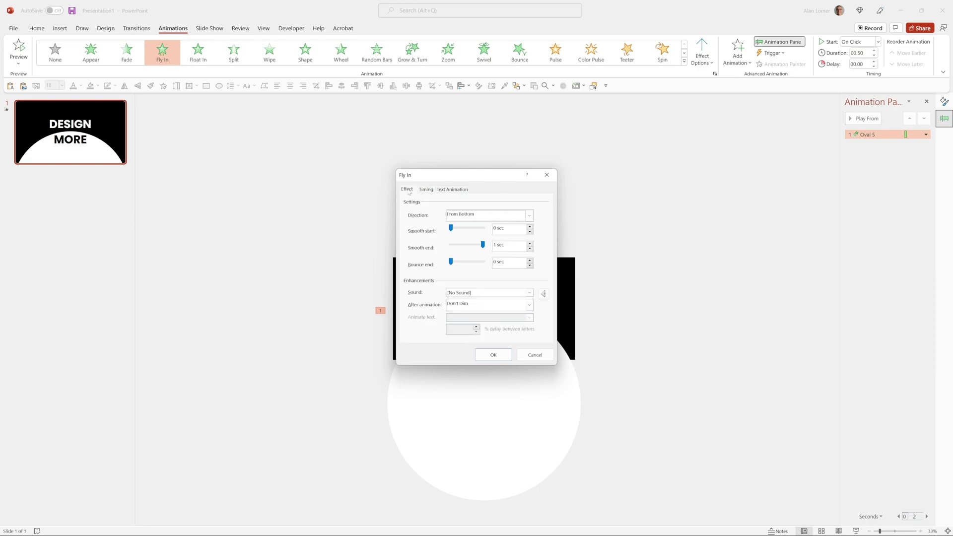
left_click(493, 355)
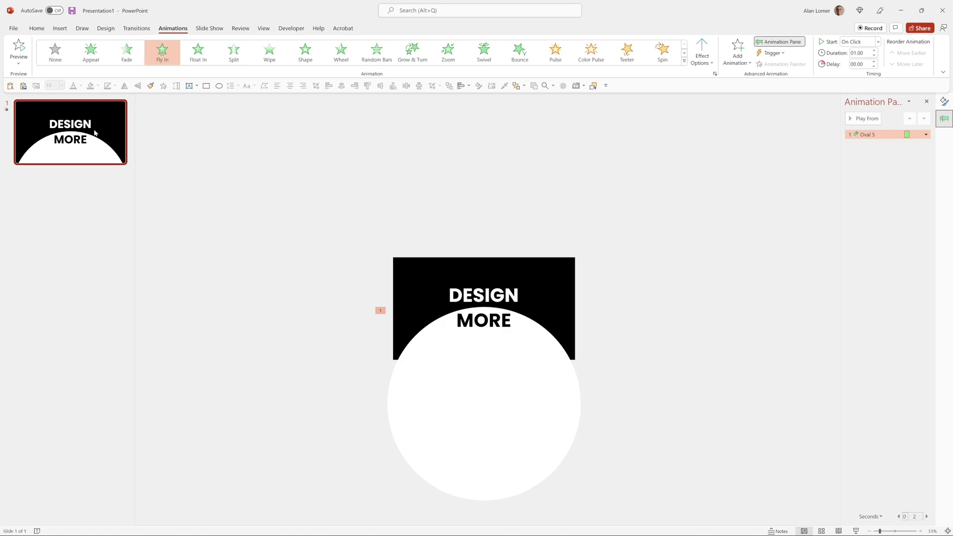
Duplicate the slide, retype the title as CREATE, and make MORE white.
key("ctrl+d")
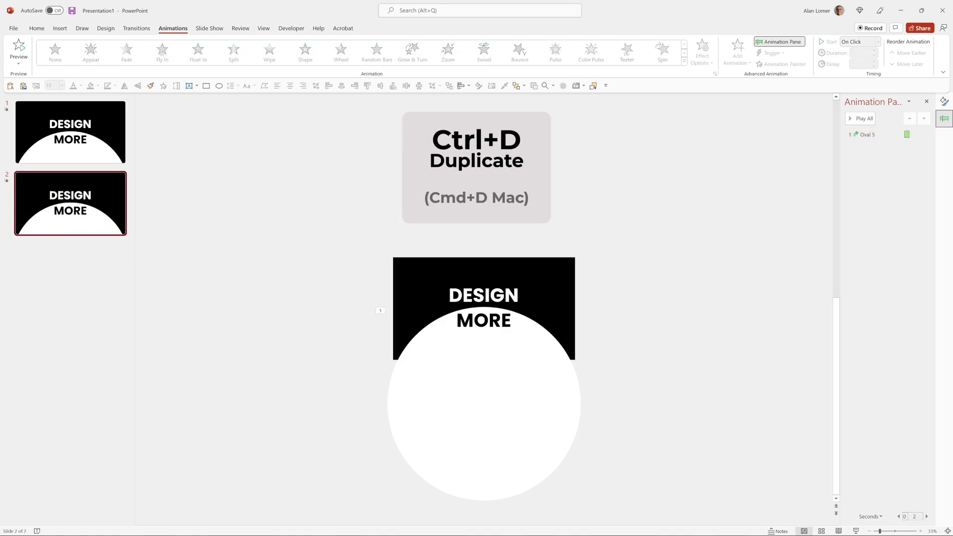
double_click(484, 295)
type("CREATE")
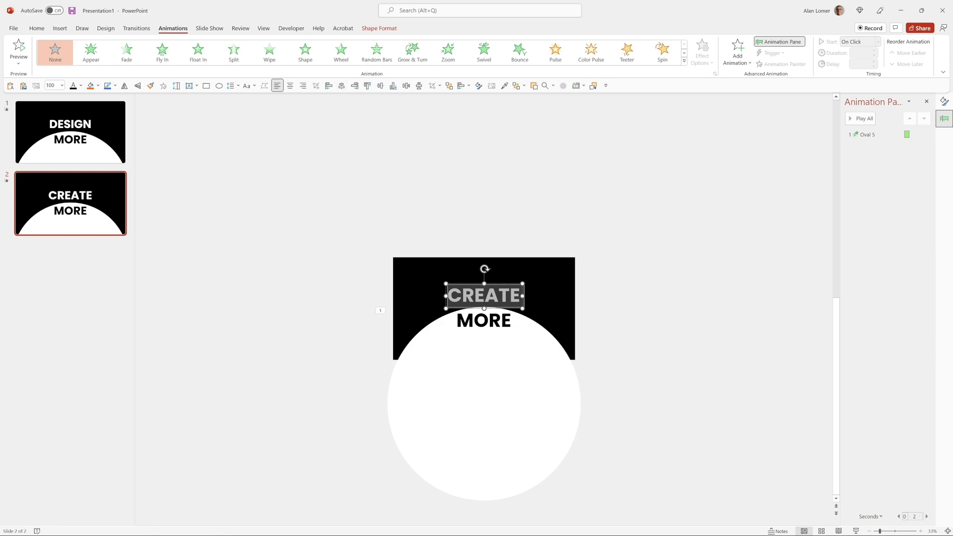
key("Delete")
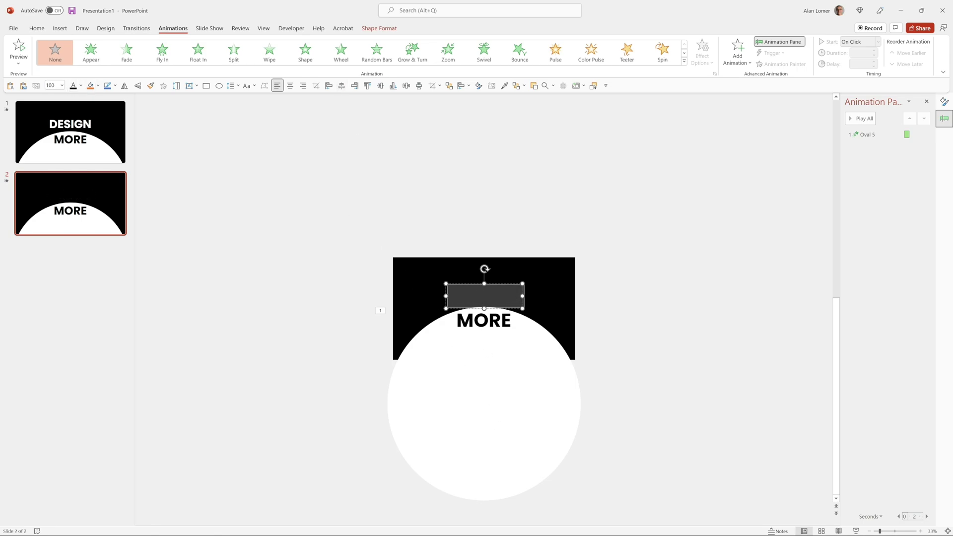
double_click(485, 321)
left_click(80, 85)
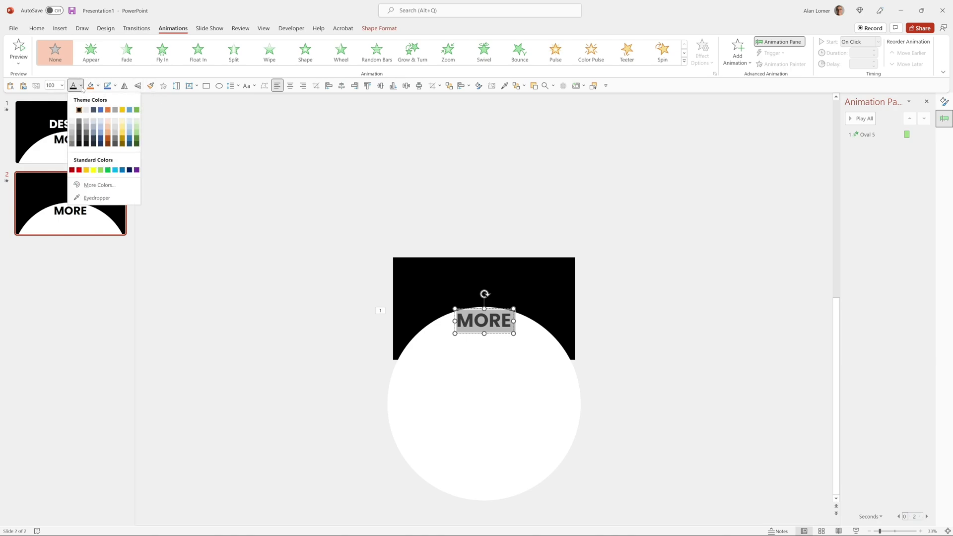
left_click(86, 109)
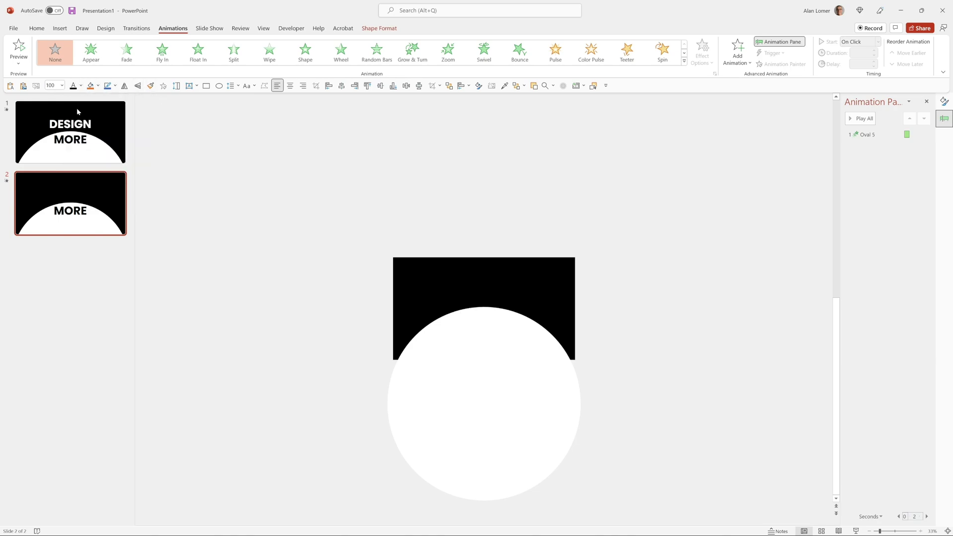
Fill the circle with black.
left_click(427, 347)
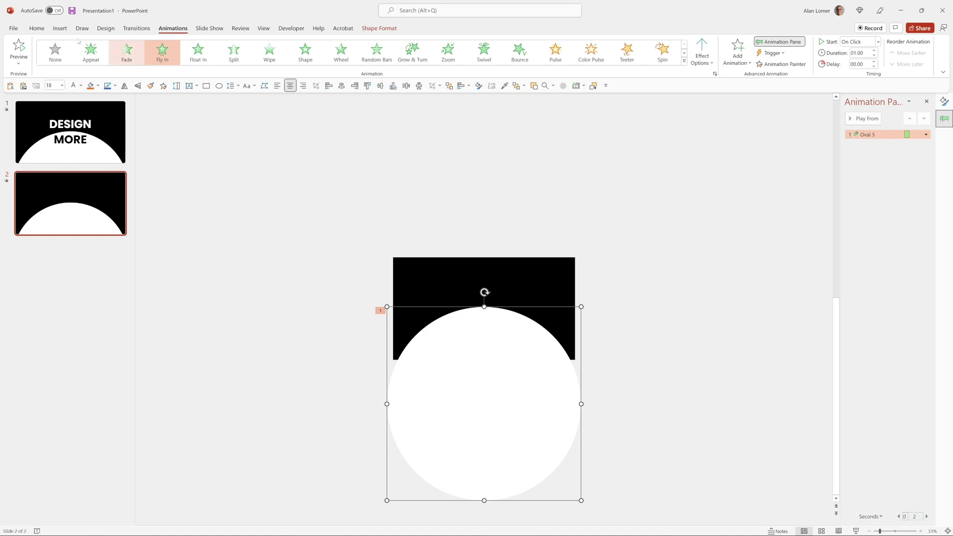
left_click(36, 28)
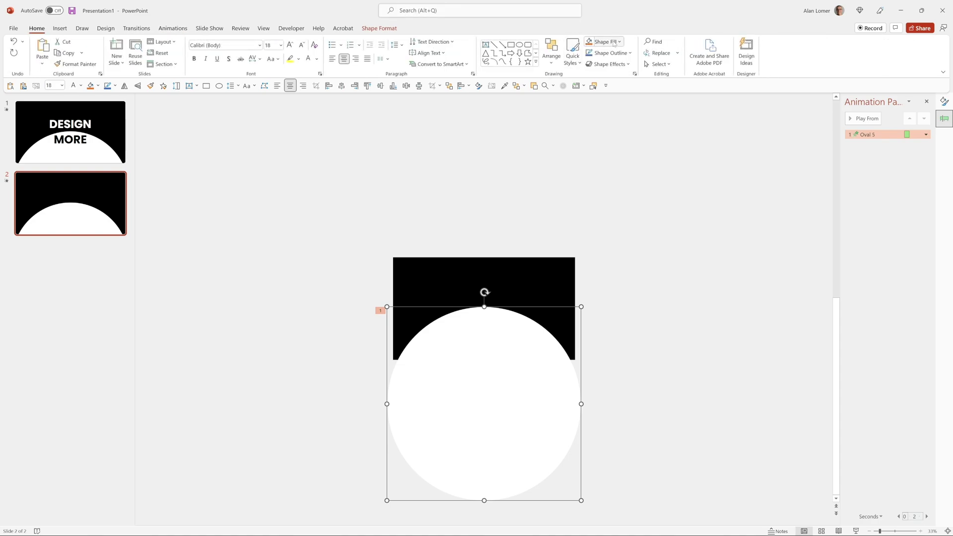
left_click(617, 42)
left_click(599, 66)
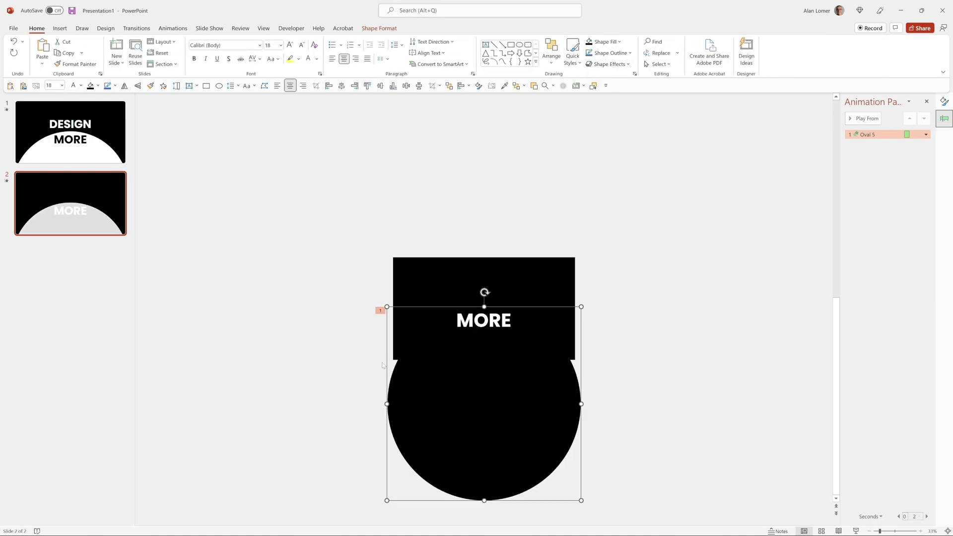
Set the slide background fill to white.
right_click(408, 264)
left_click(443, 358)
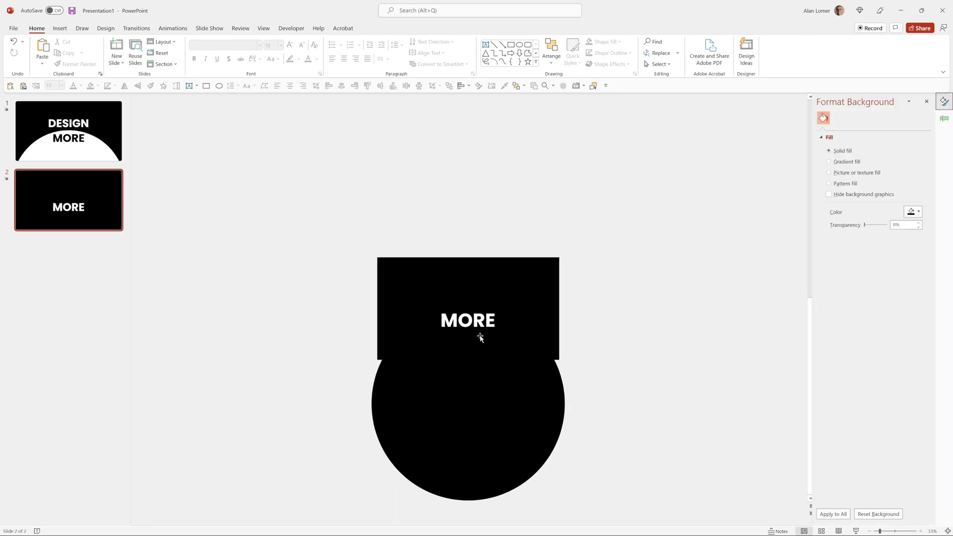
left_click(911, 212)
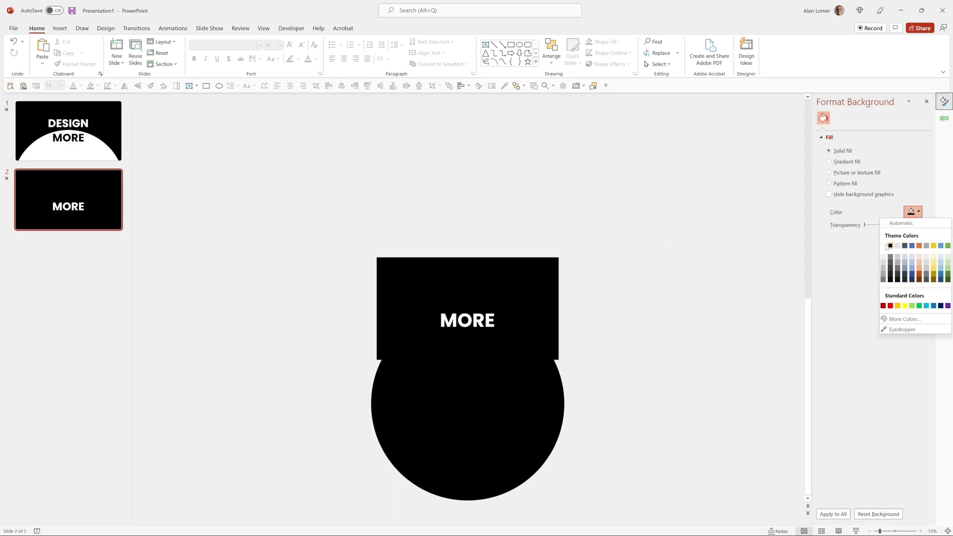
left_click(889, 246)
left_click(85, 139)
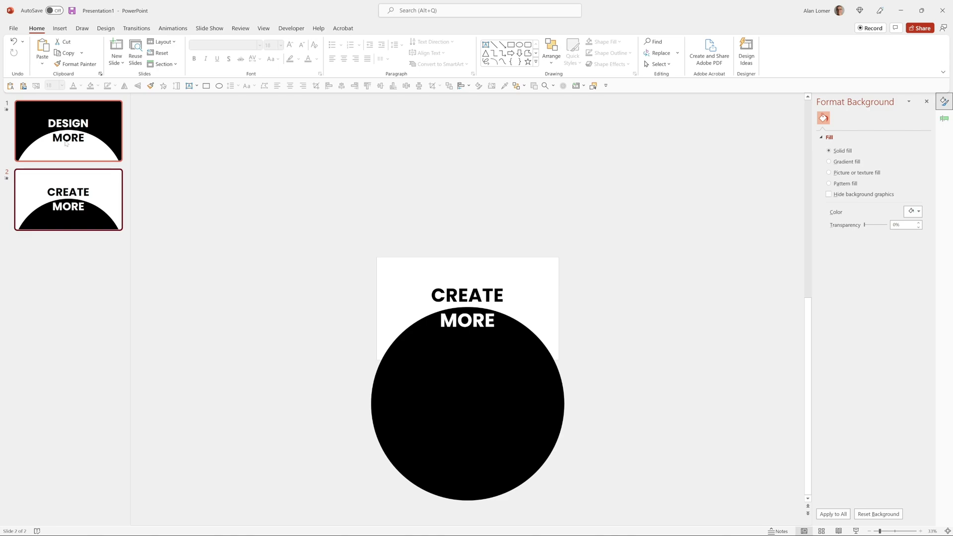
Duplicate the DESIGN MORE and CREATE MORE slides together as slides 3 and 4.
left_click(66, 144)
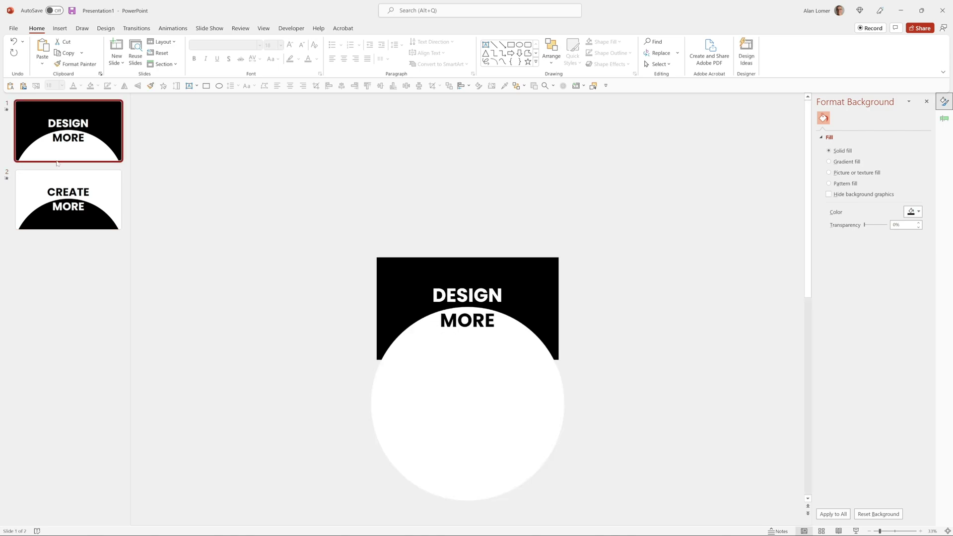
left_click(54, 203, "ctrl")
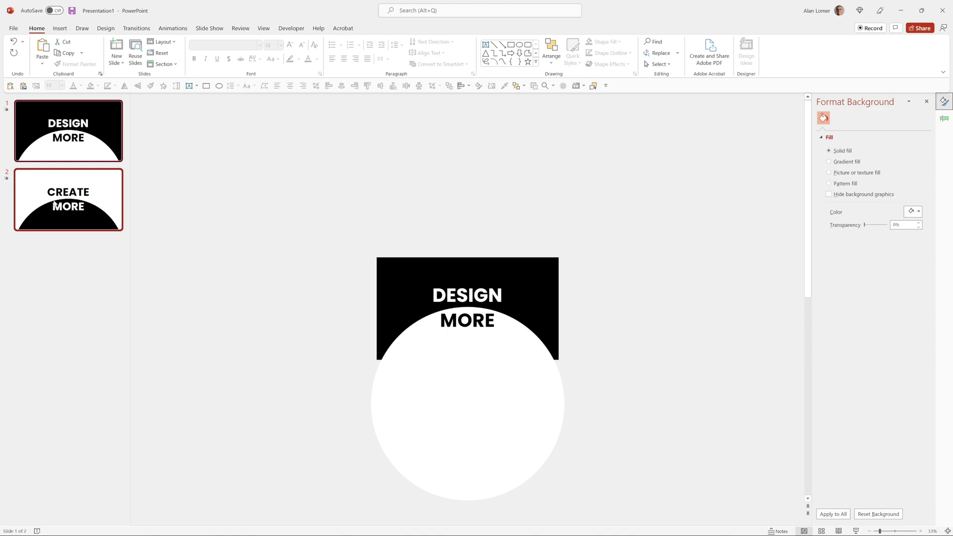
key("ctrl+d")
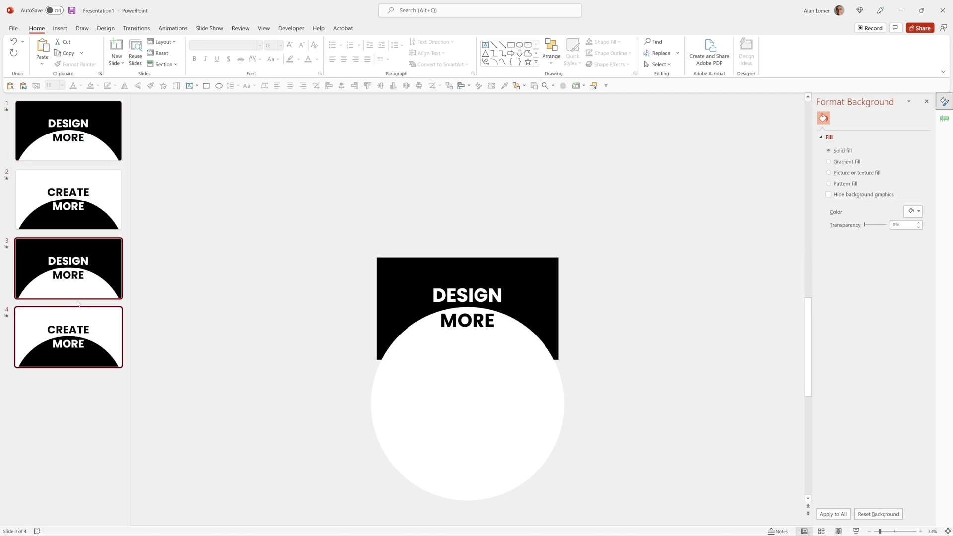
Retitle slide 3 from DESIGN MORE to MASTER PPT and centre the text.
double_click(464, 297)
type("MASTER")
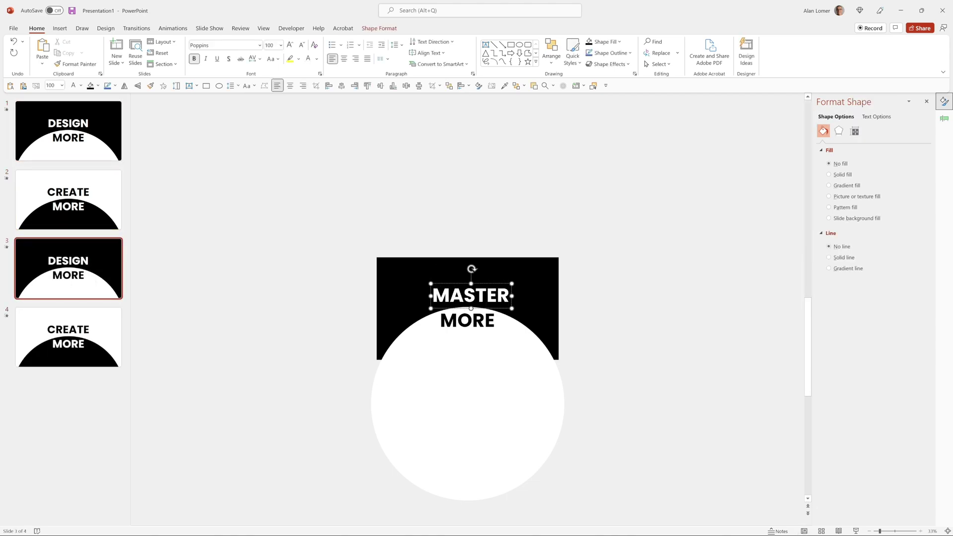
key("ctrl+a")
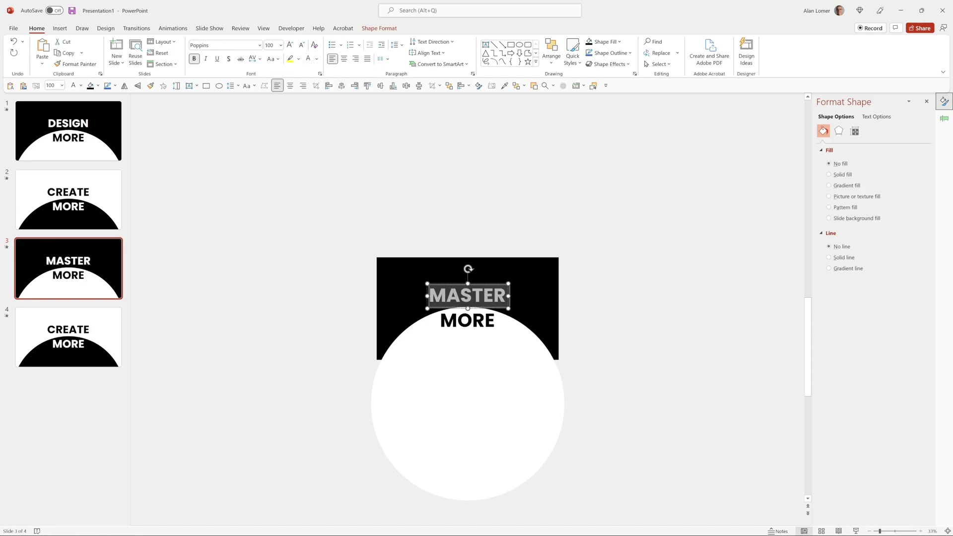
double_click(467, 320)
type("PPT")
key("ctrl+a")
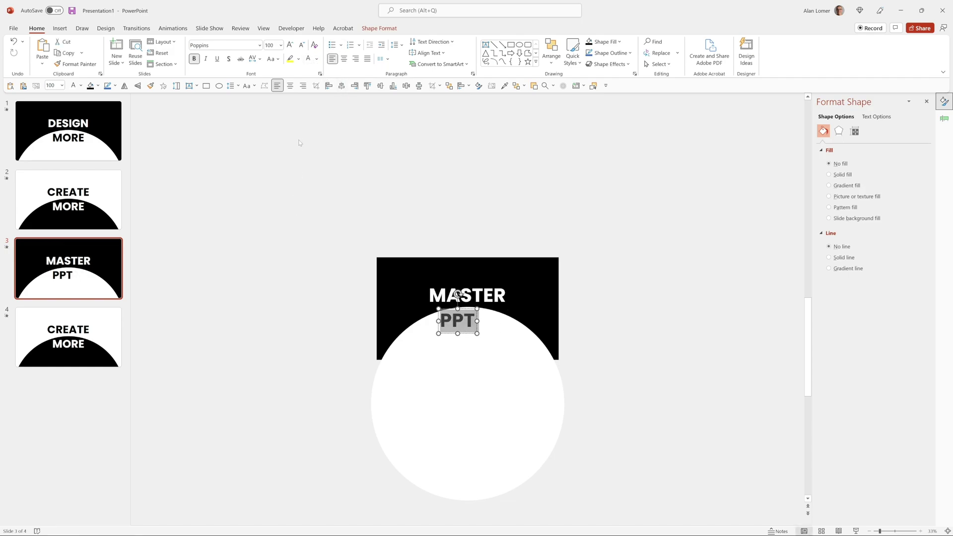
left_click(353, 86)
Retitle slide 4 from CREATE MORE to WATCH PDM, centring the WATCH text.
left_click(83, 340)
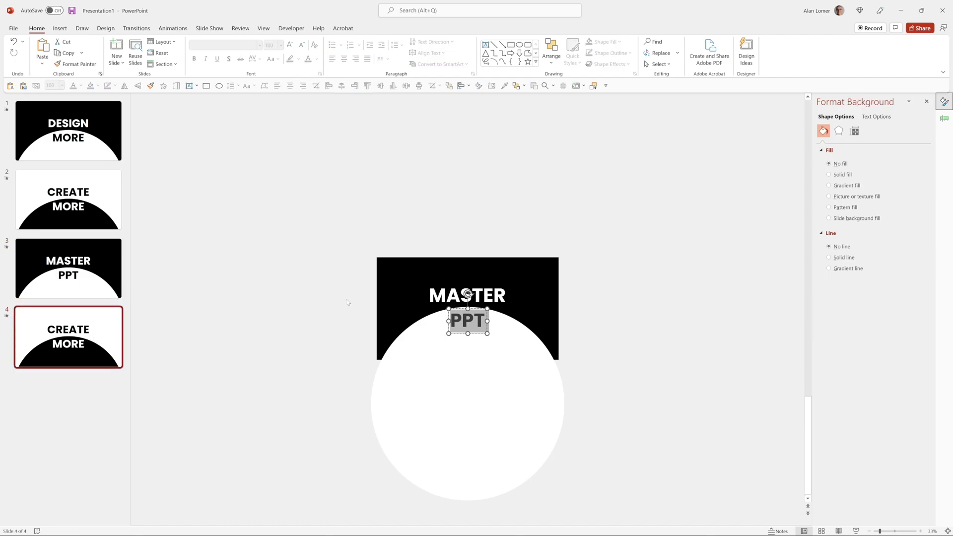
double_click(466, 295)
type("WAT")
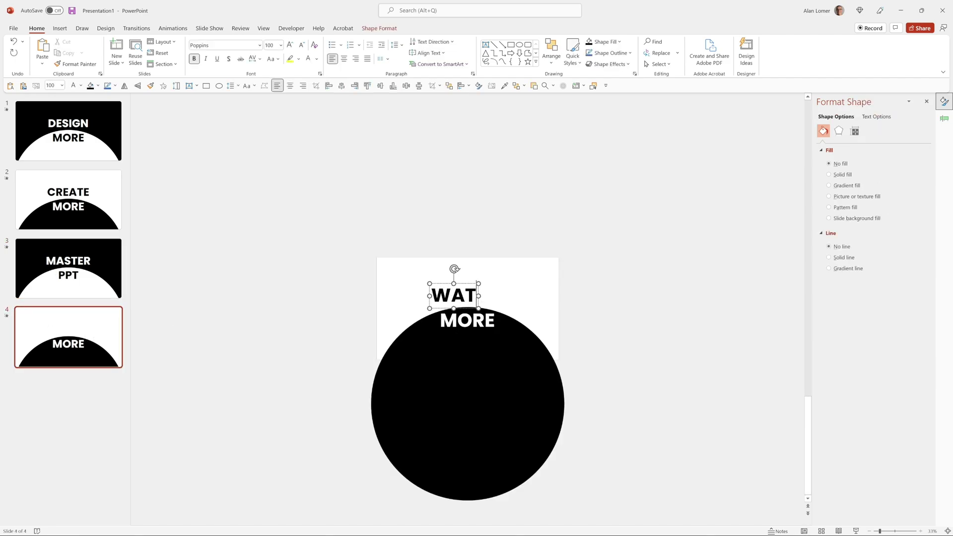
type("CH")
key("ctrl+a")
left_click(353, 86)
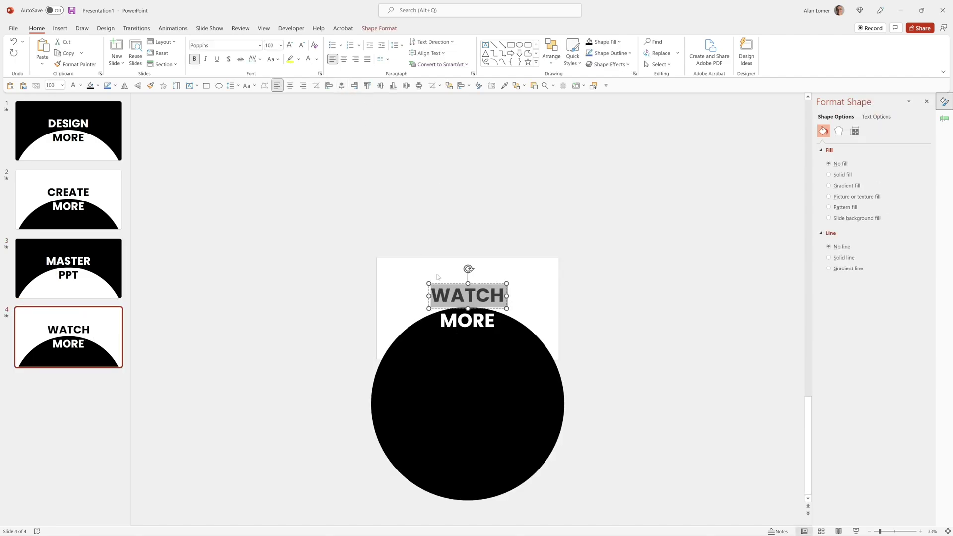
double_click(464, 324)
type("P")
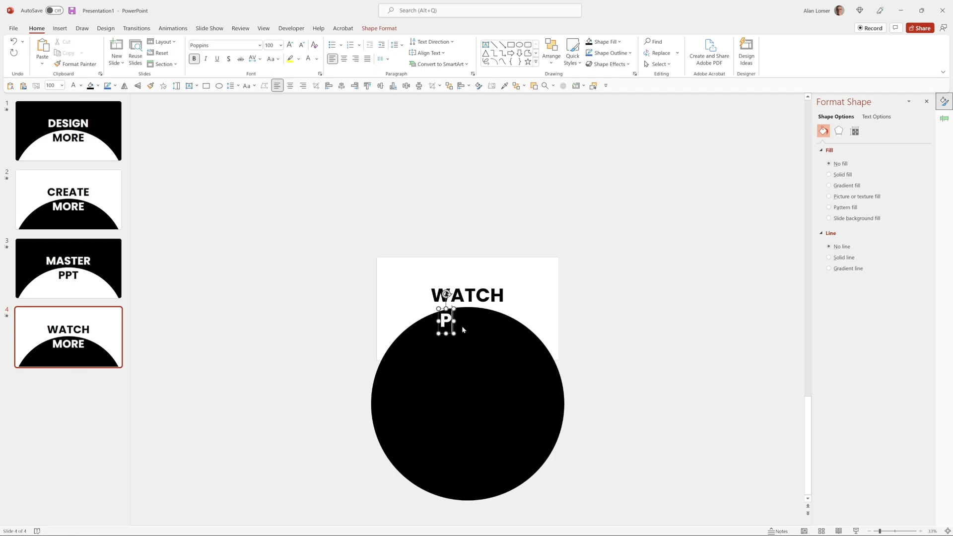
type("DM")
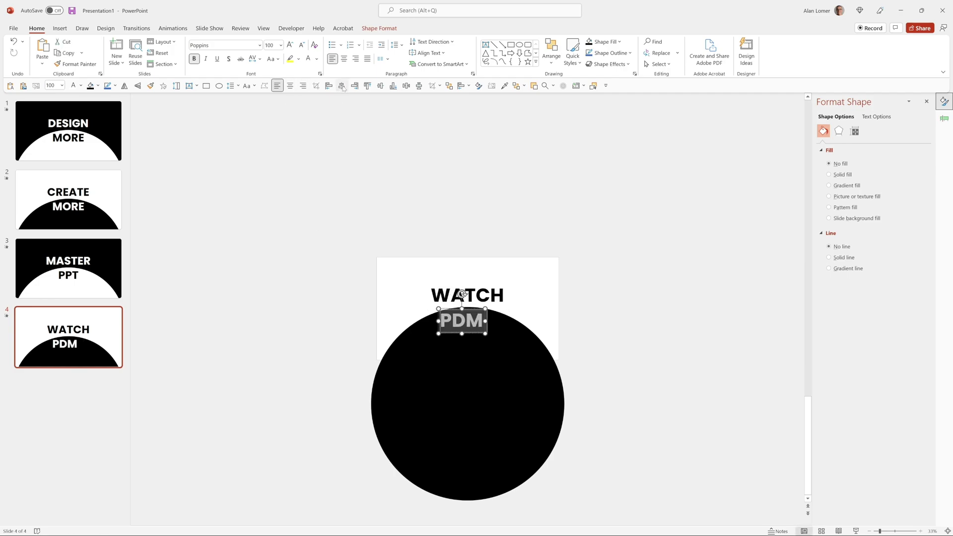